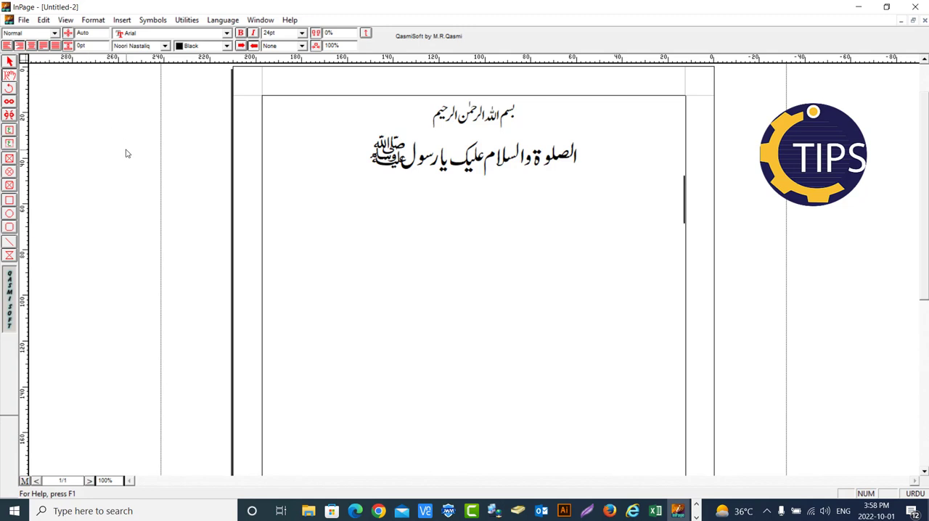
Write "اس ویڈیو میں ہم یہ سیکھیں گے کہ سکول میں بچوں کے پیپر ان پیج میں کیسے بناتے ہیں۔" below the two centred lines
text(اس ویڈ)
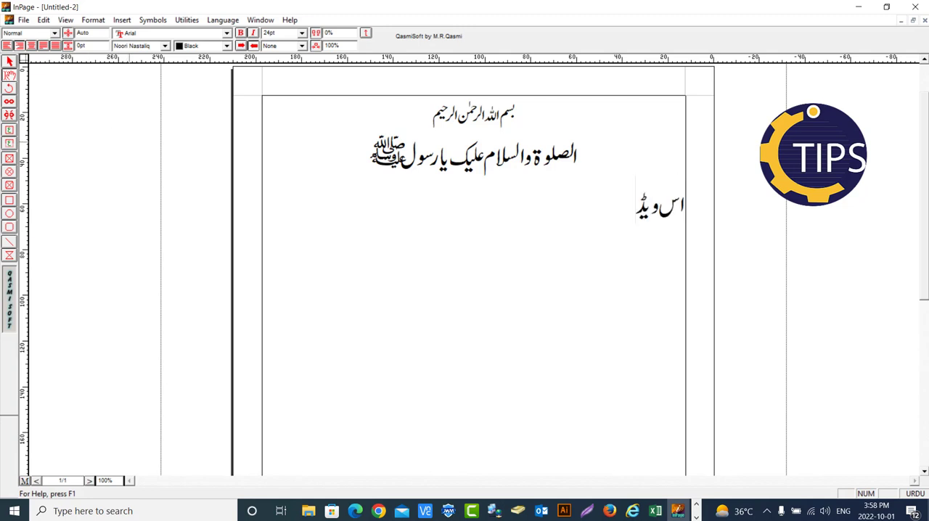
text(یو میں ہم یہ)
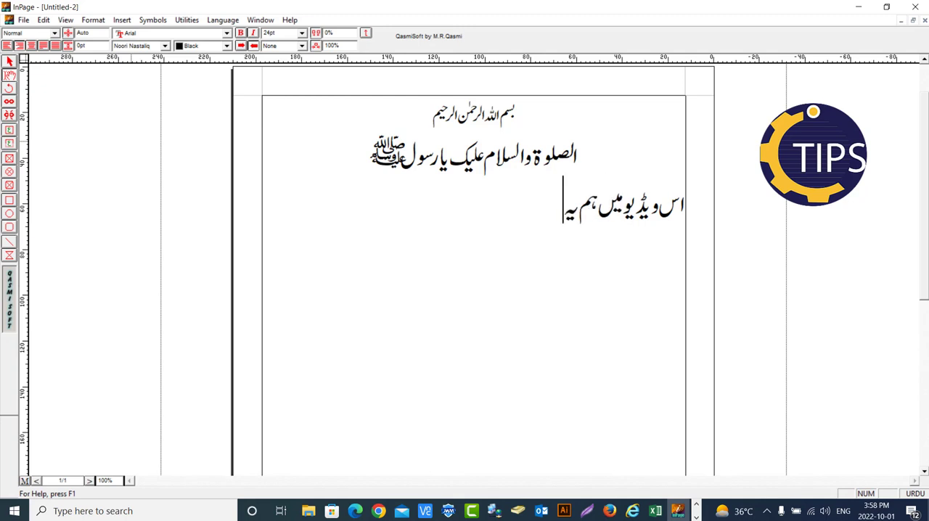
text( سیکھی)
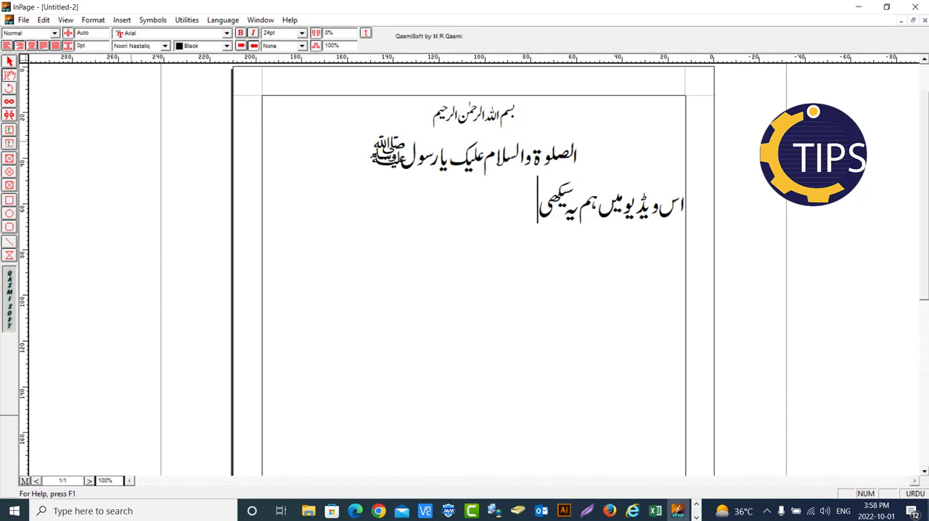
text(ں گے کہ)
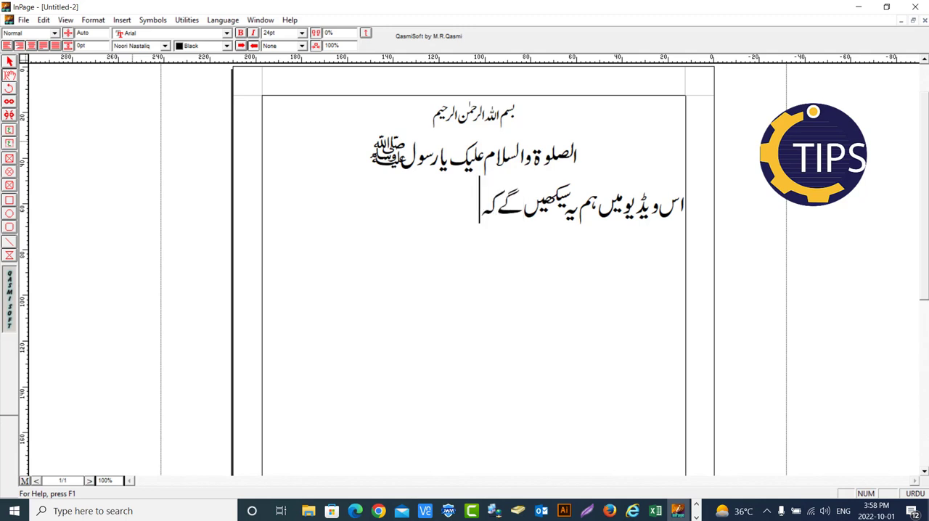
text( سکول)
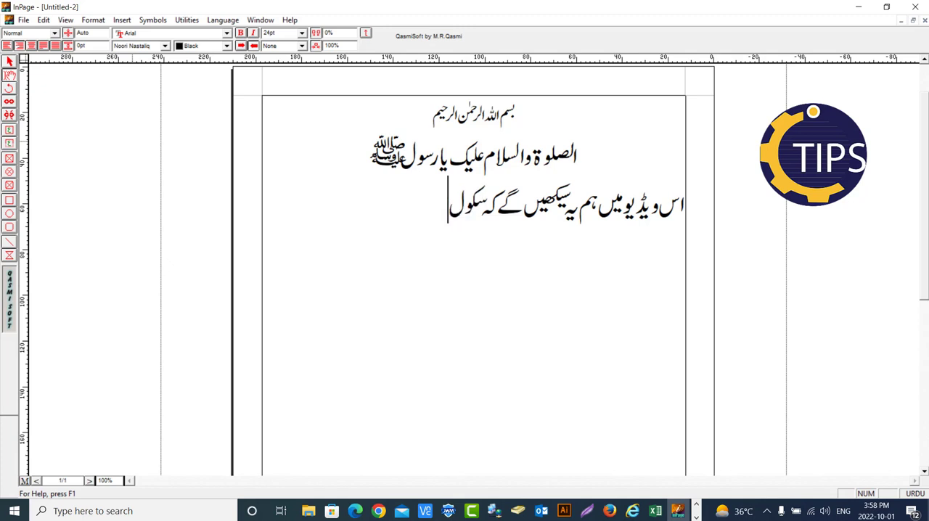
text( می)
text(ں)
text( بچو)
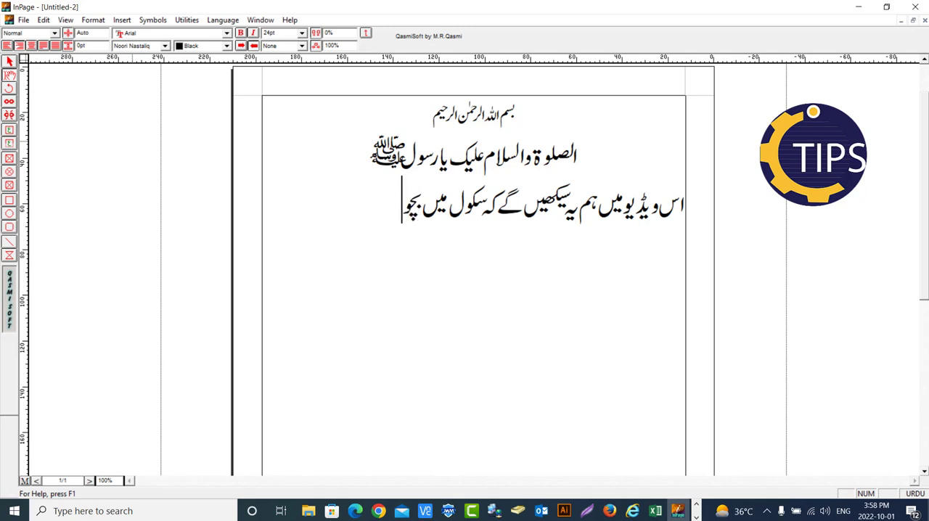
text(ں کے پیر)
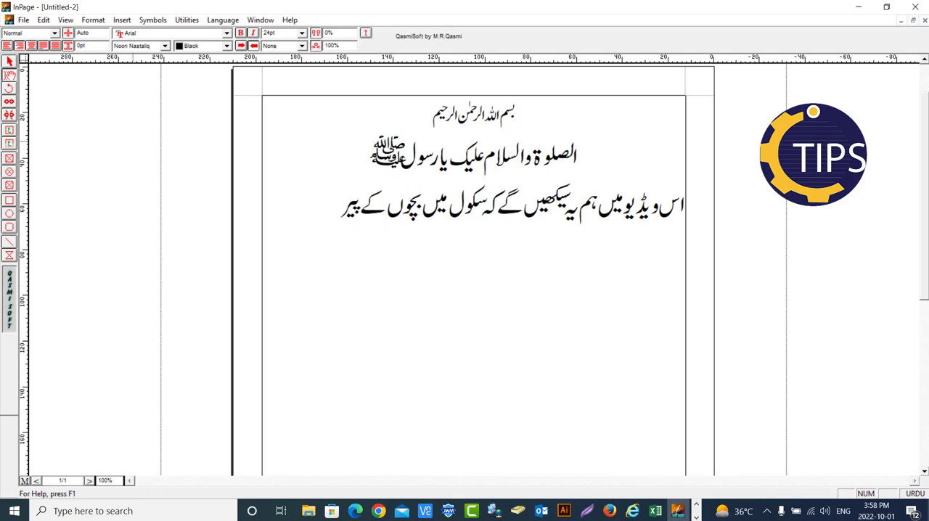
key(BackSpace)
text(پر ان پیج م)
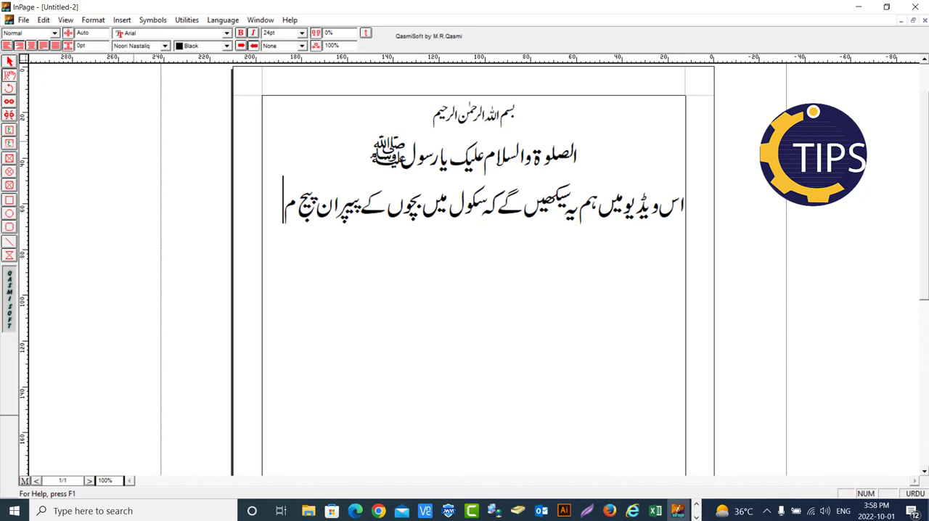
text(یں)
text( کیس)
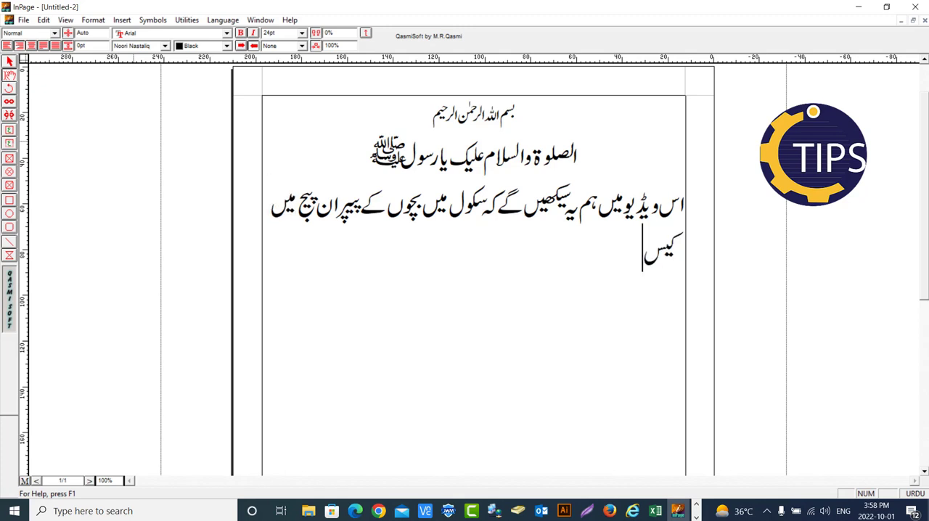
text(ے بنا)
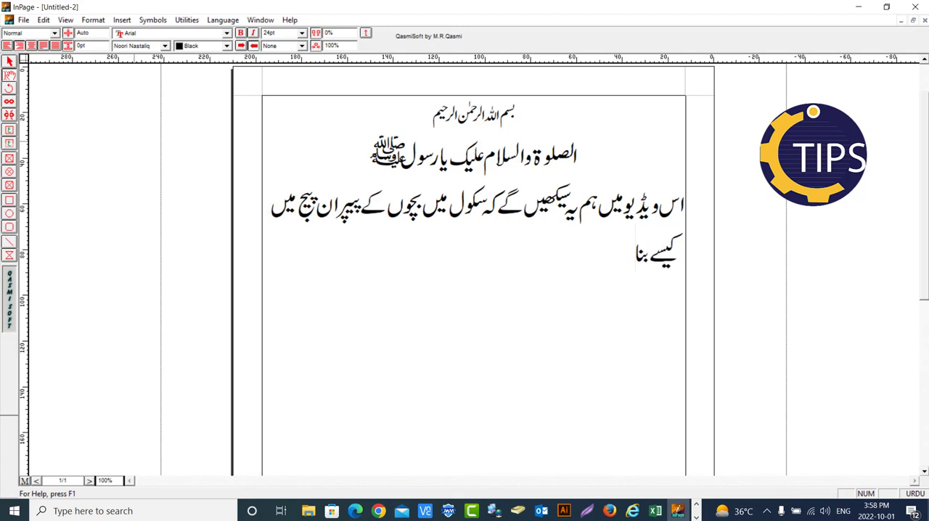
text(تے ہیں۔)
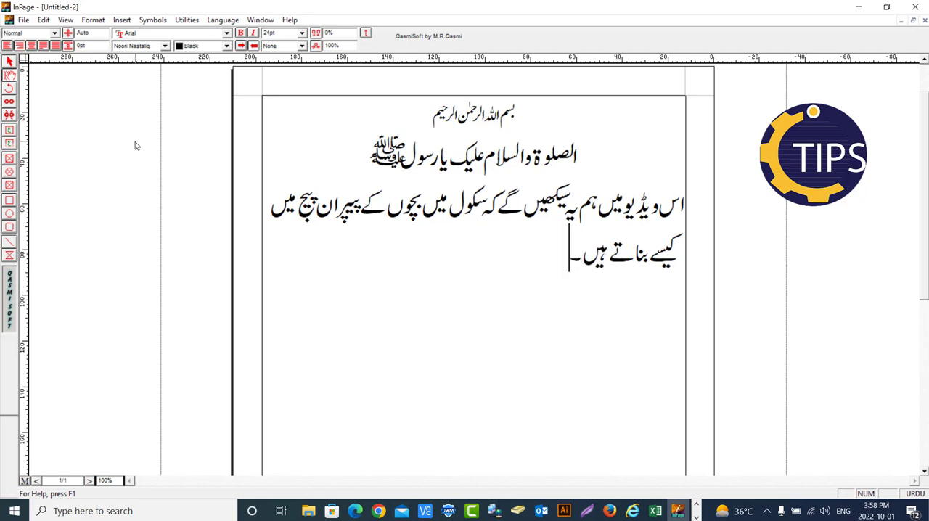
Add a new line below the paragraph reading "تو چلیں شروع کرتے ہیں۔"
key(Return)
text(تو چ)
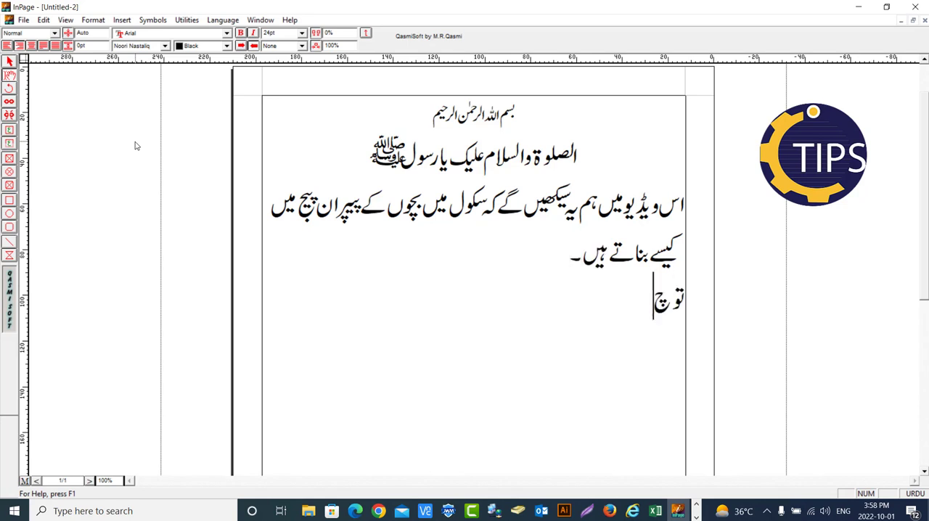
text(لیں)
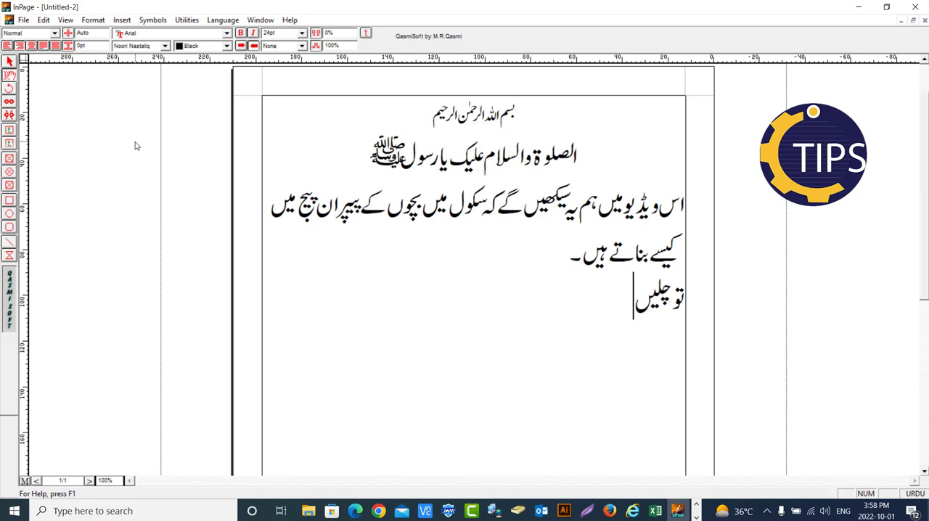
text( شروع)
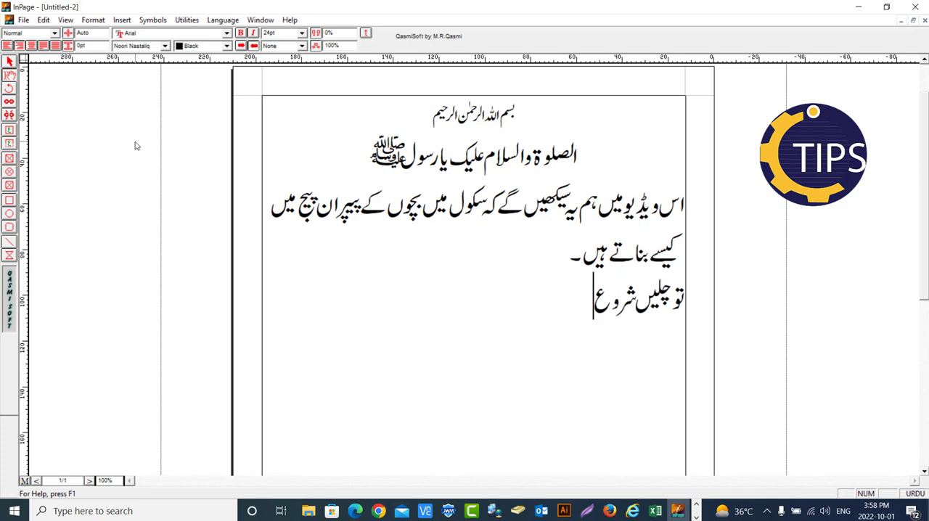
text( کرتے ہی)
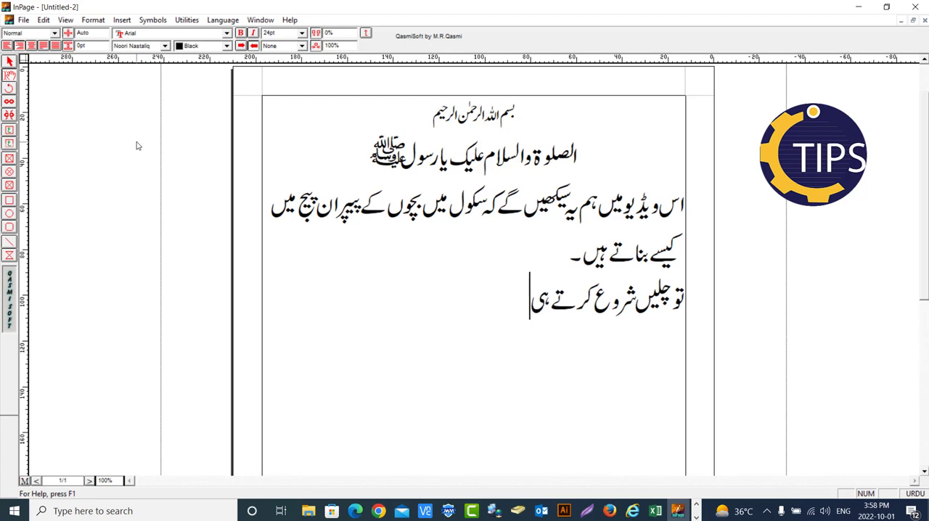
text(ں۔)
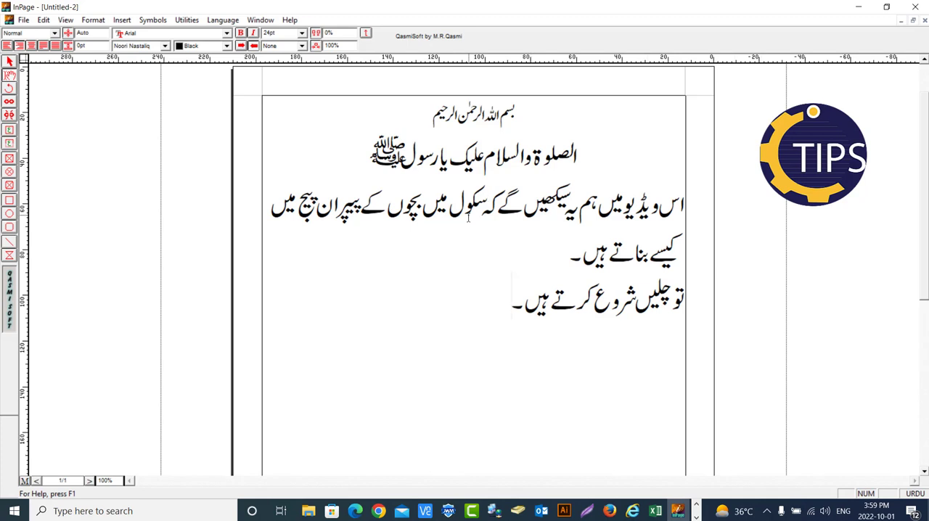
Create a new one-page A4 portrait document with right-to-left direction and an automatic text box
key(ctrl+n)
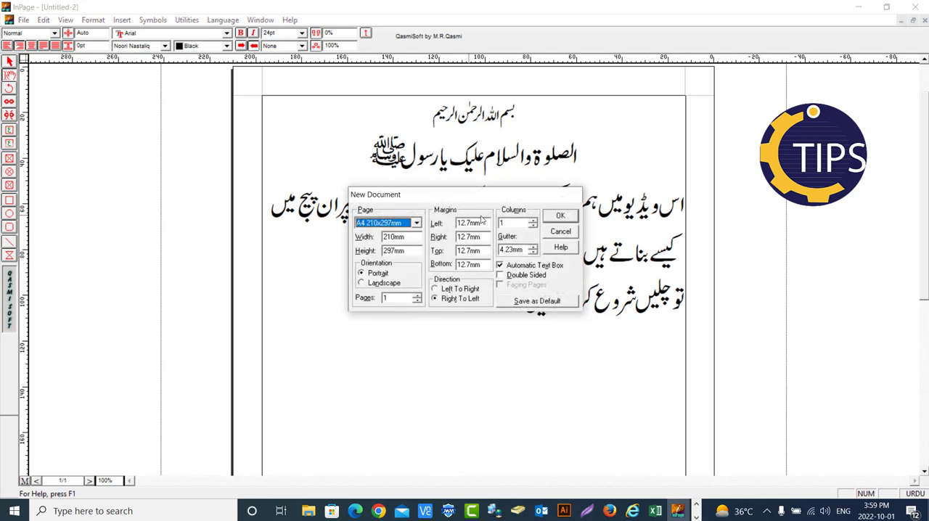
click(562, 217)
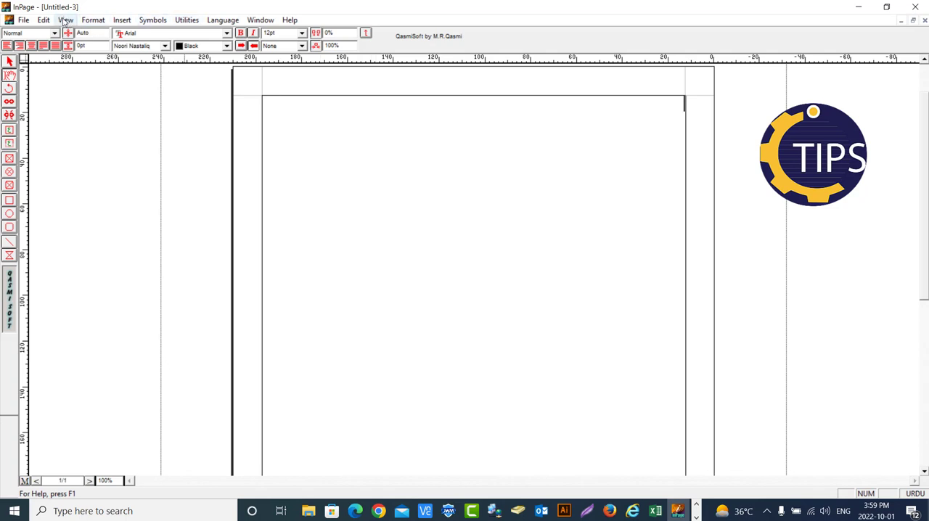
click(25, 20)
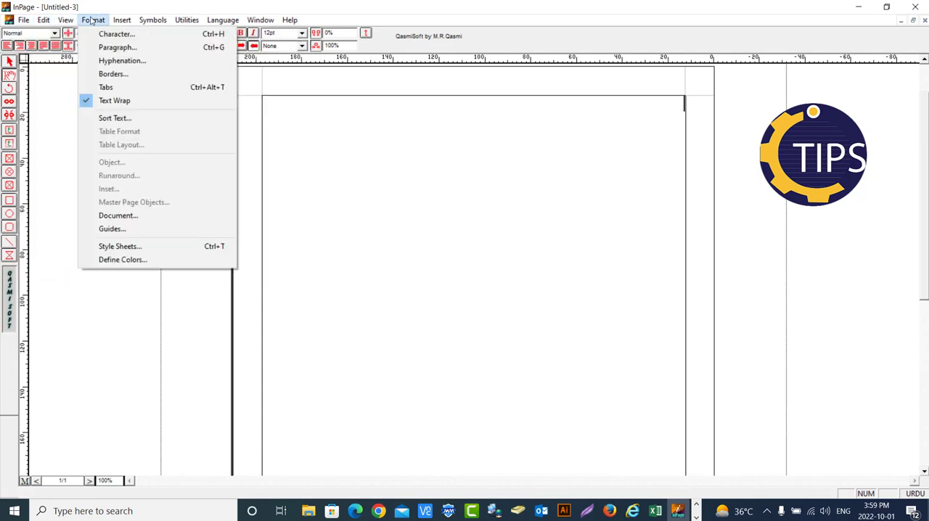
mouse_move(130, 23)
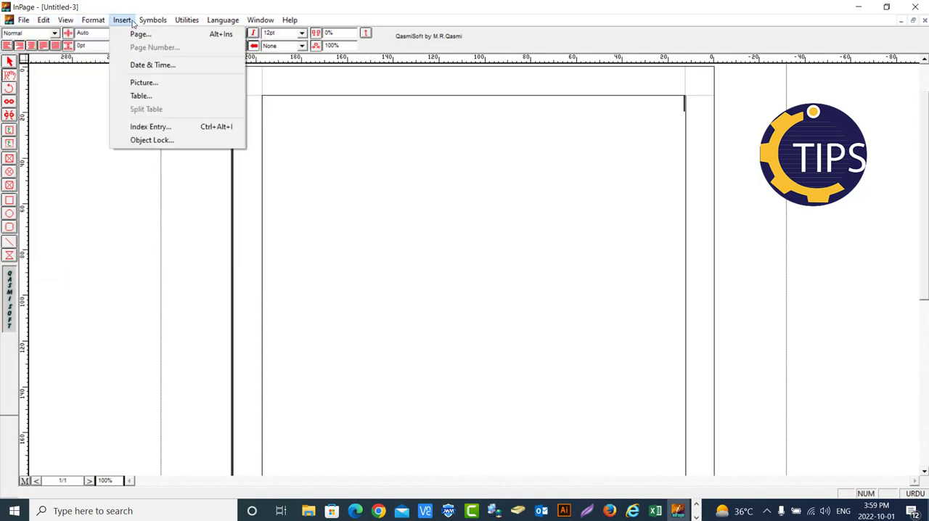
mouse_move(216, 24)
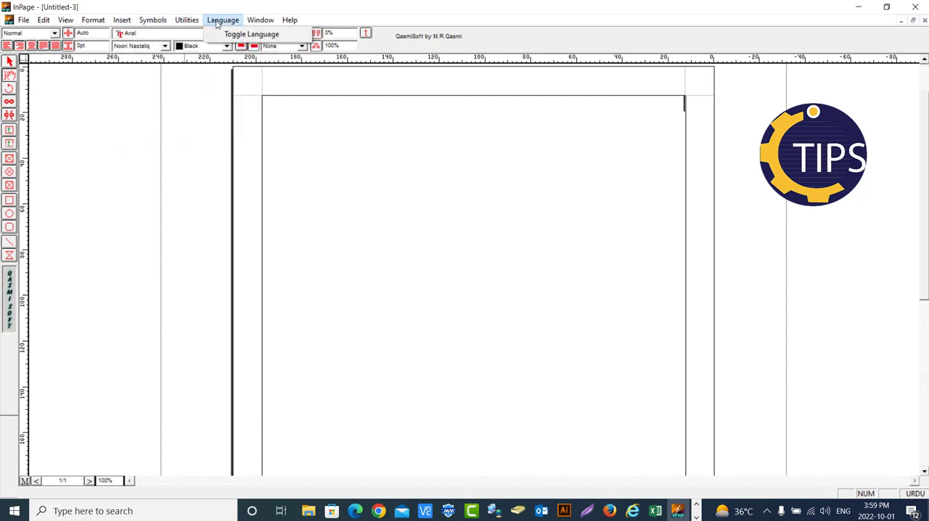
mouse_move(255, 24)
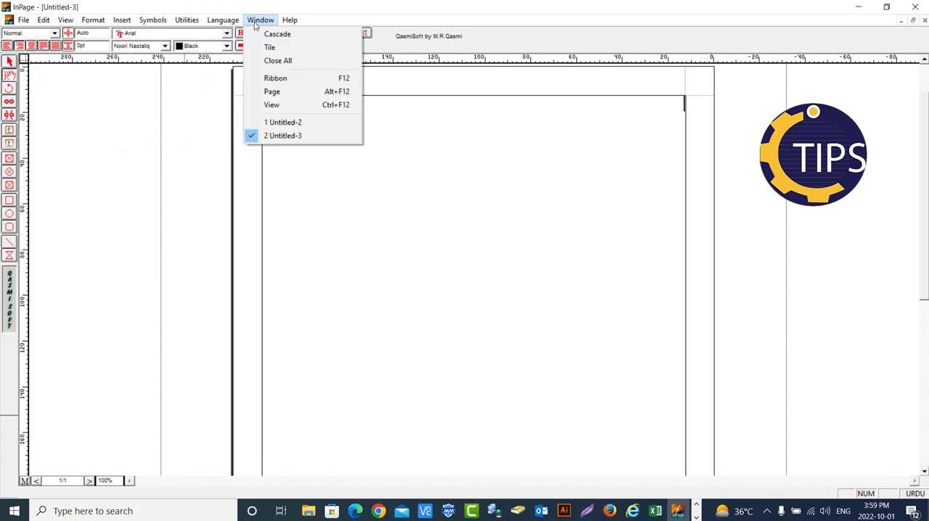
click(317, 194)
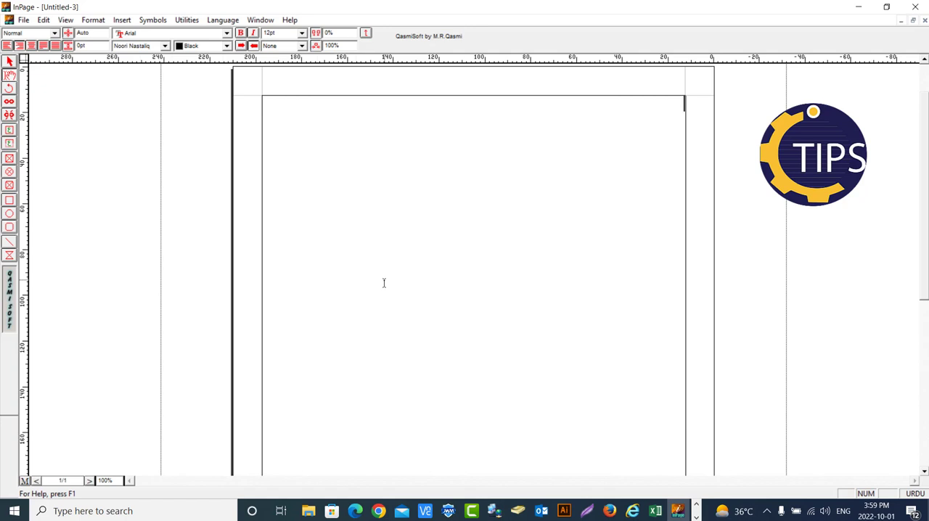
Enter the school heading "گورنمنٹ بوائز ہائی سکول پیل ضلع خوشاب" on the first line of the blank page
text(ی)
key(BackSpace)
text(گورنمنٹ)
text( پوس)
text(ئز ہائی)
text( سک)
text(و)
text(ل پیل)
text( ضلع خ)
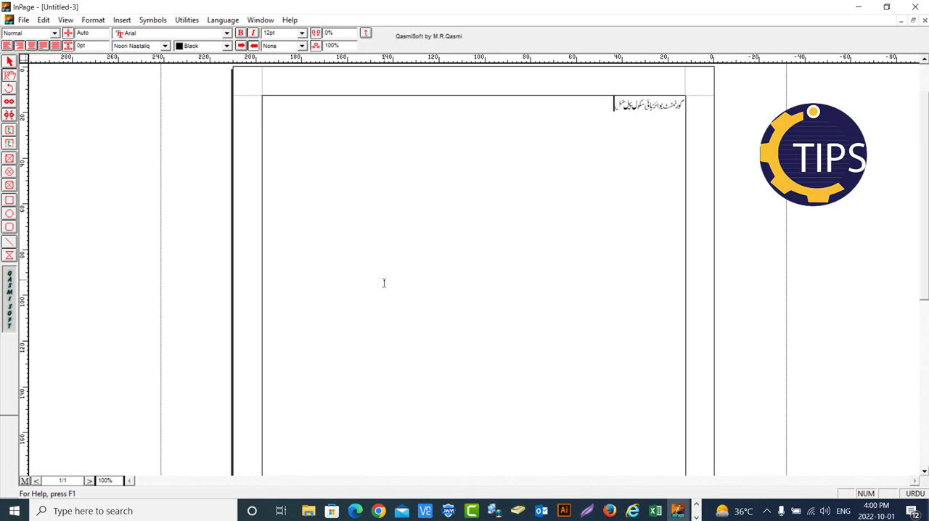
text(وشاب)
Centre the school heading and set its font size to 36 pt
key(ctrl+a)
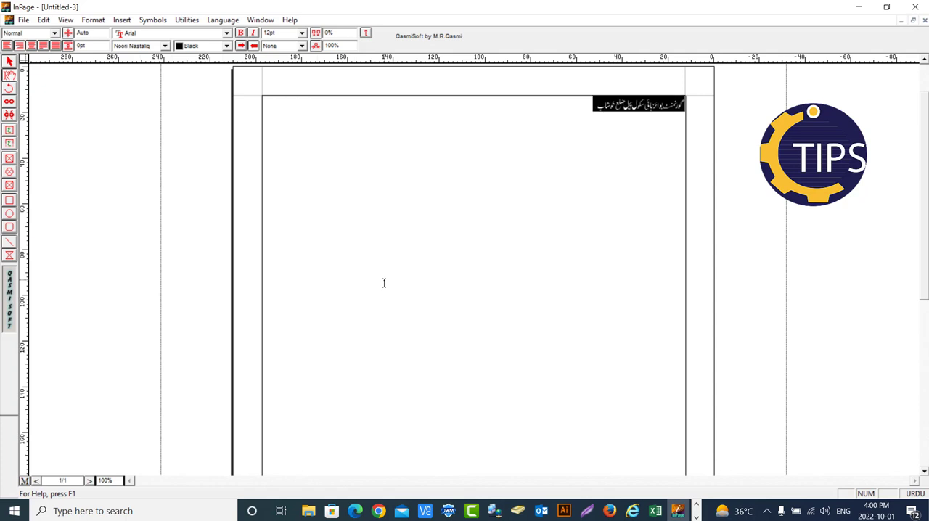
click(31, 46)
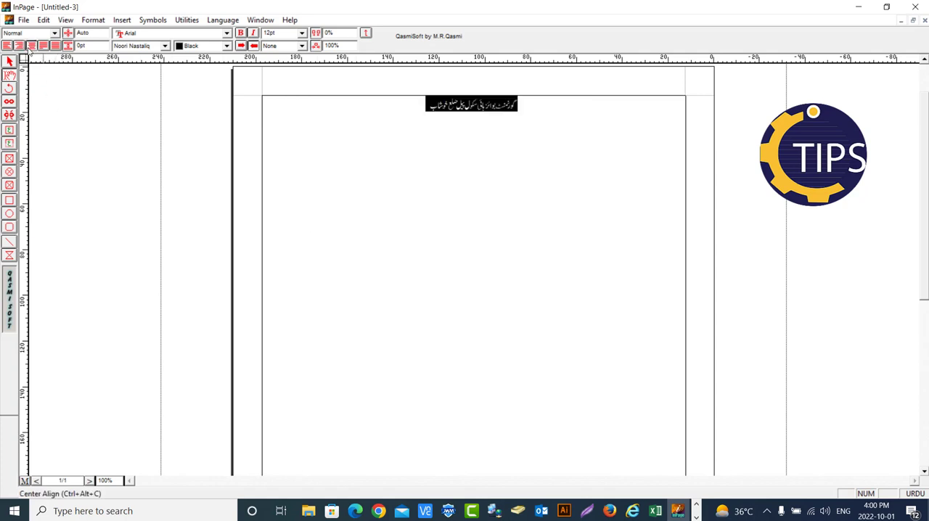
click(302, 34)
click(266, 93)
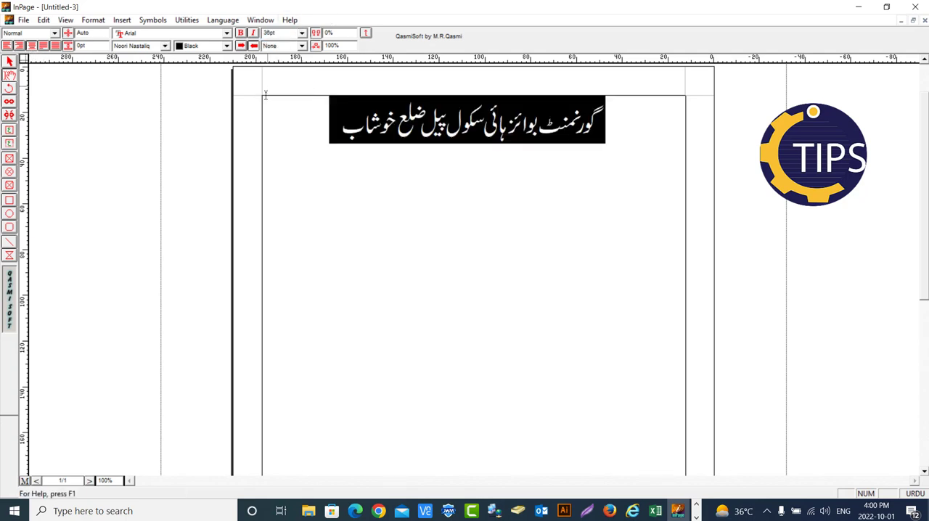
click(360, 170)
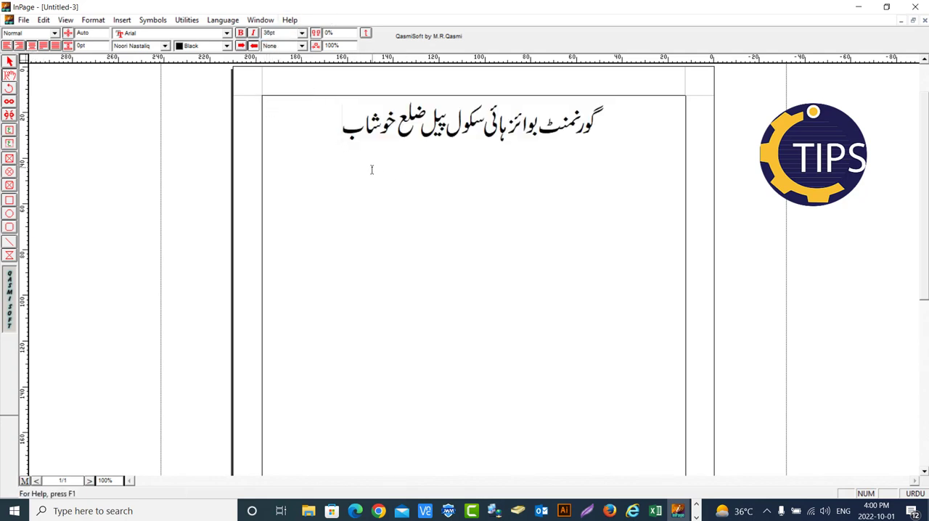
Insert a table with 1 row and 4 columns on a new line below the school heading, with the font size set to 12 pt
key(Return)
click(302, 33)
click(270, 73)
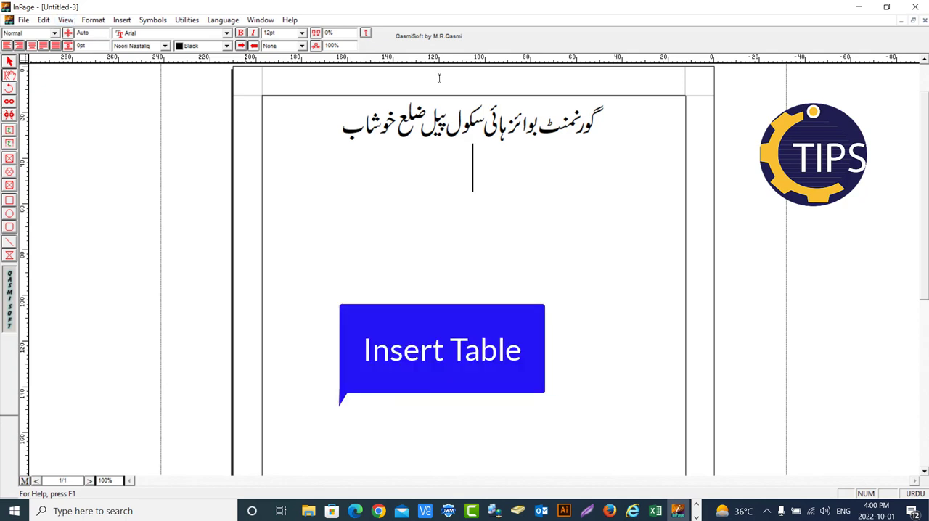
click(122, 20)
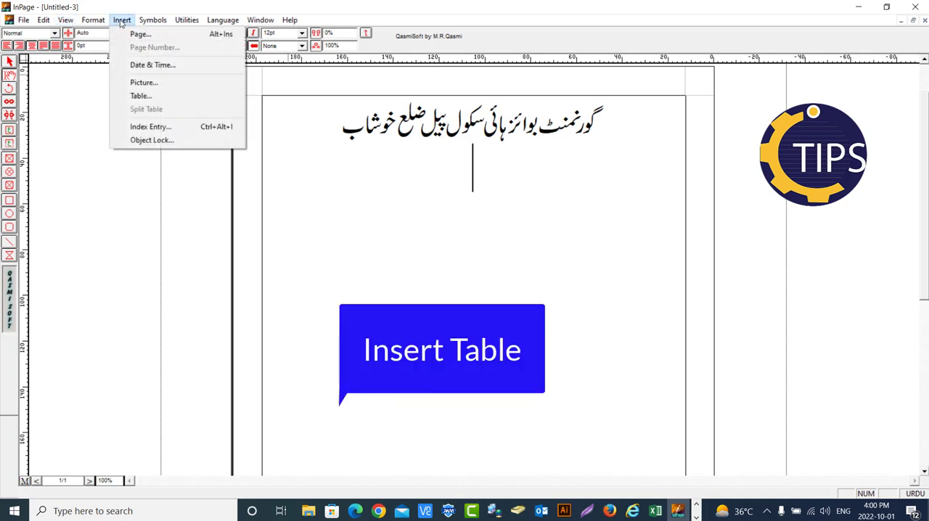
click(142, 96)
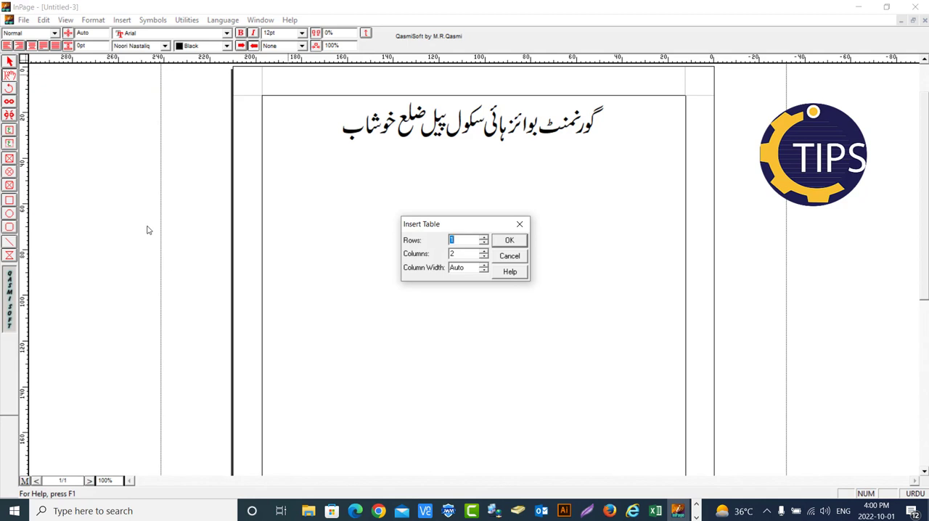
click(483, 250)
click(483, 251)
click(508, 242)
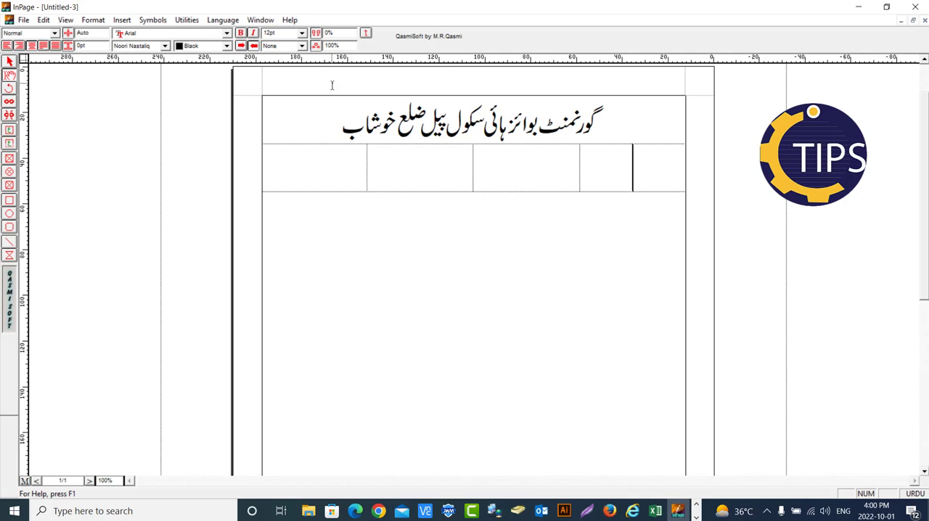
Enter the exam duration "وقت تین گھنٹے" in the rightmost cell of the table
text(قت تعین گھنٹے)
Enter the class label "جماعت" in the second table cell from the right
click(543, 164)
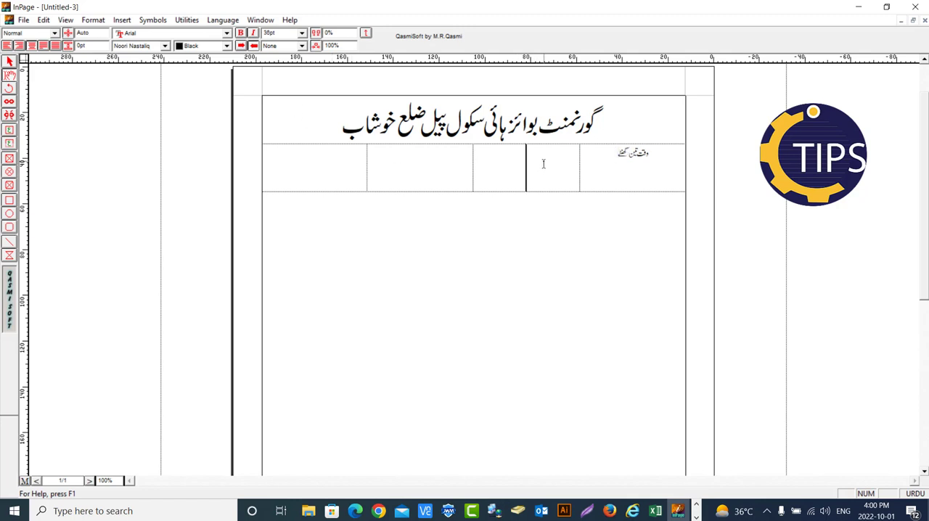
text(م)
key(BackSpace)
text(جماعت)
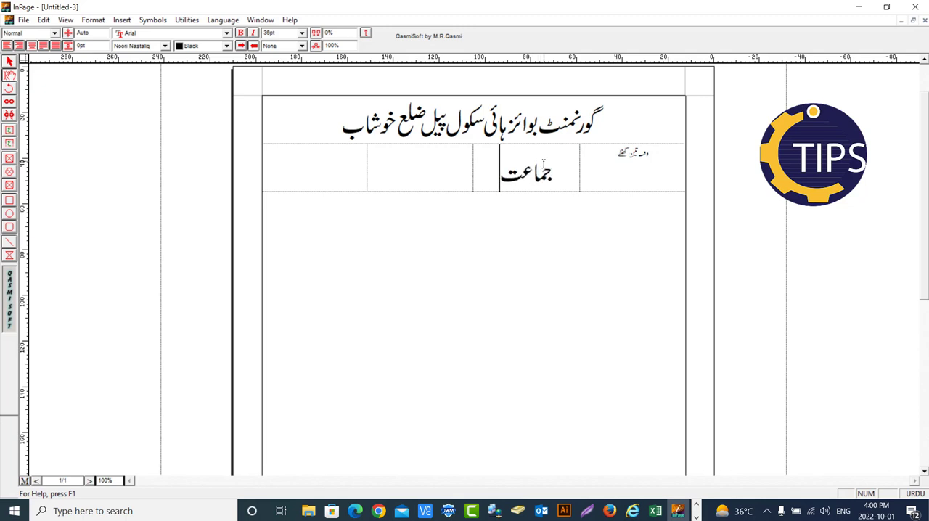
text( ششم)
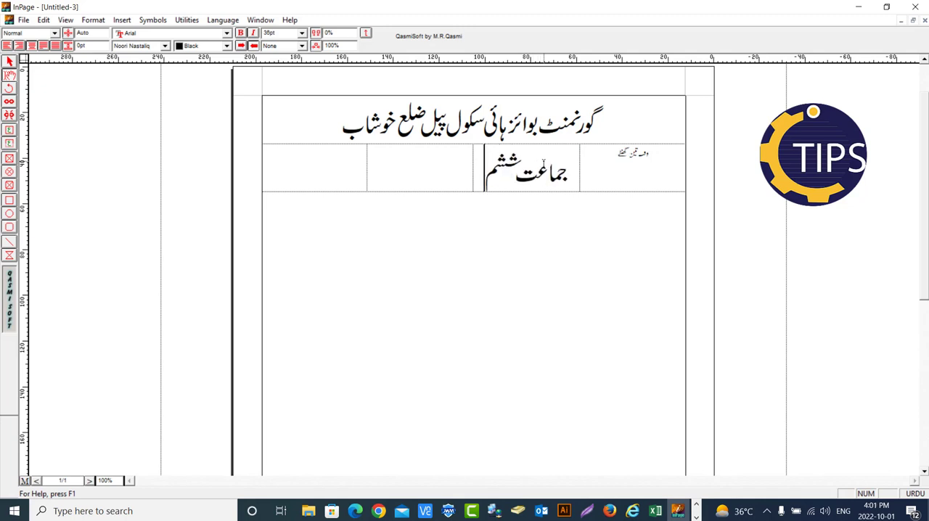
Complete the class cell with "ششم" and enter the subject "پرچہ مطالعہ پاکستان" in the third cell from the right
click(444, 163)
text(پر)
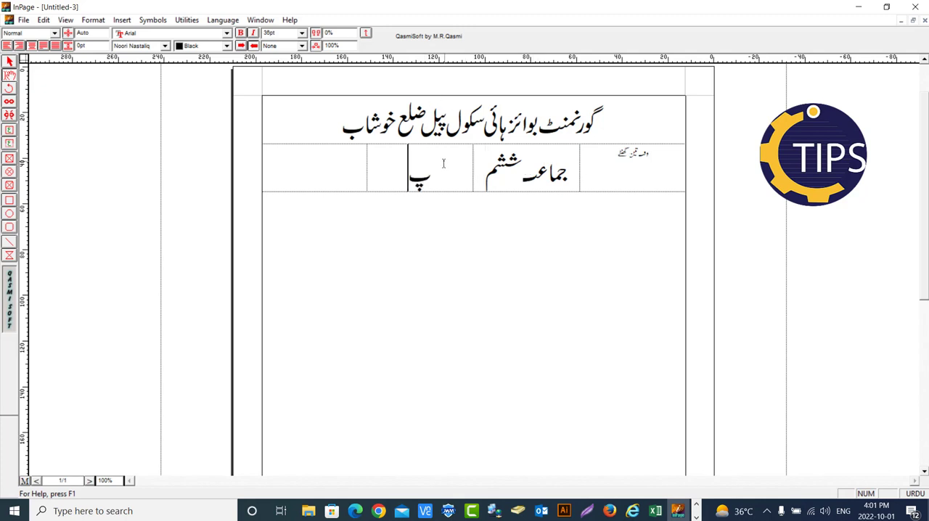
text(چہم)
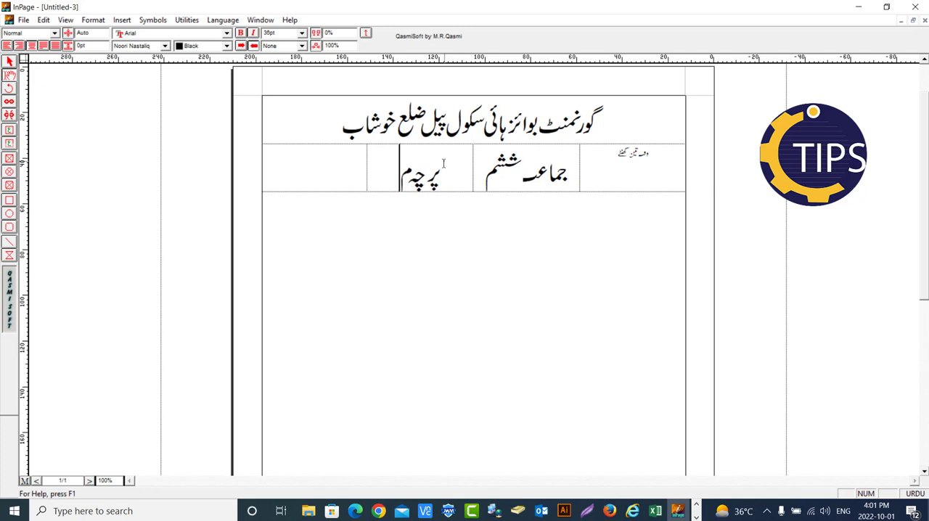
text(طالع)
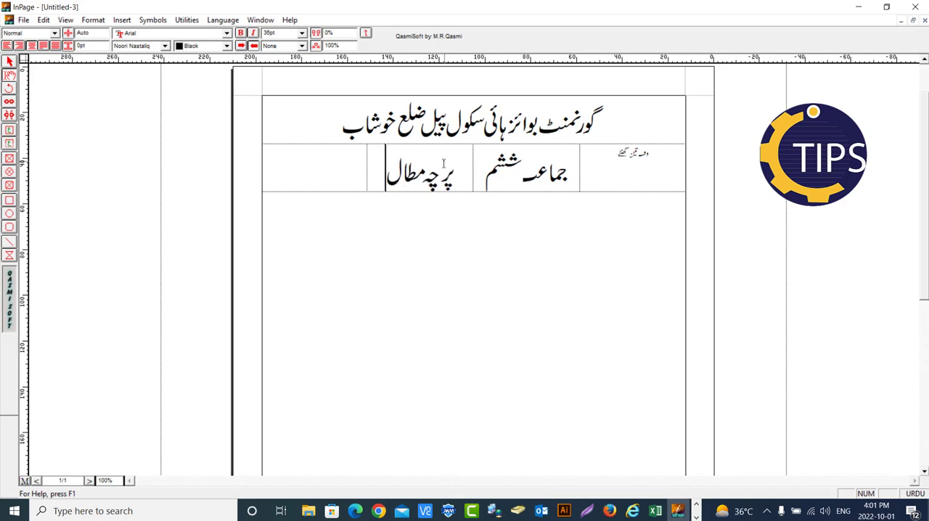
text(ہ)
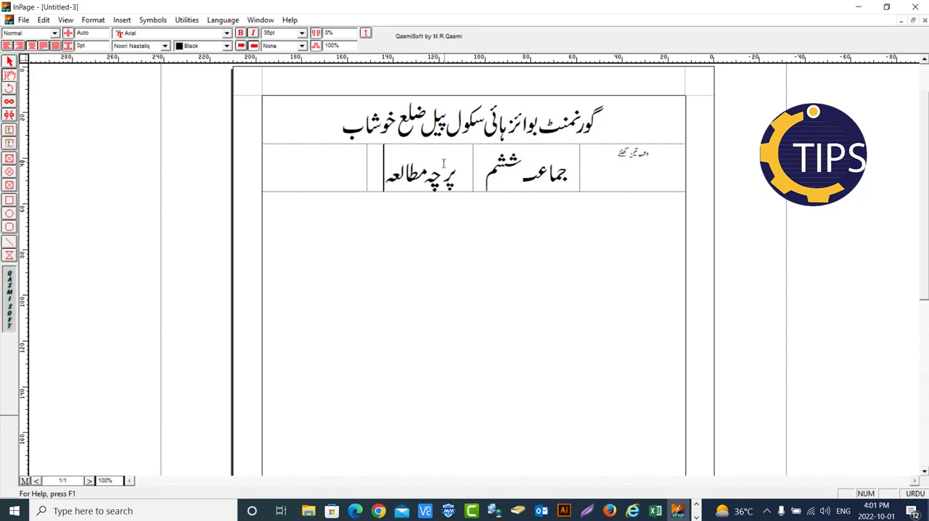
text( پاک)
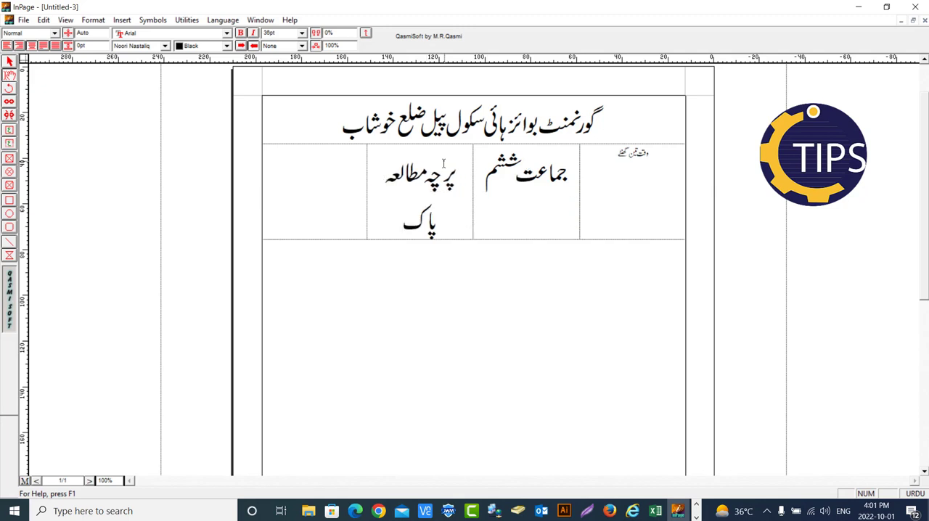
text(تتان)
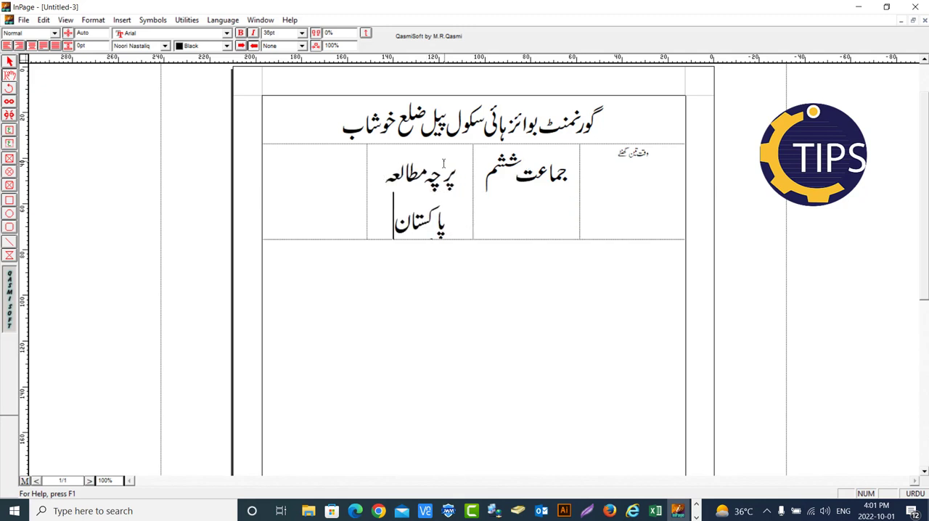
Enter the total marks "کل نمبر 100" in the leftmost table cell, with the number in English digits
click(330, 187)
text(کل)
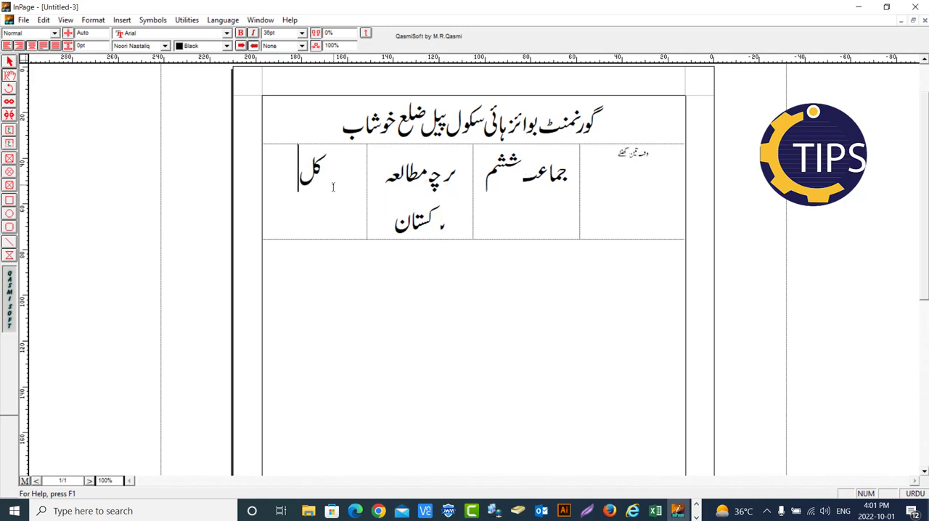
text( نمبر)
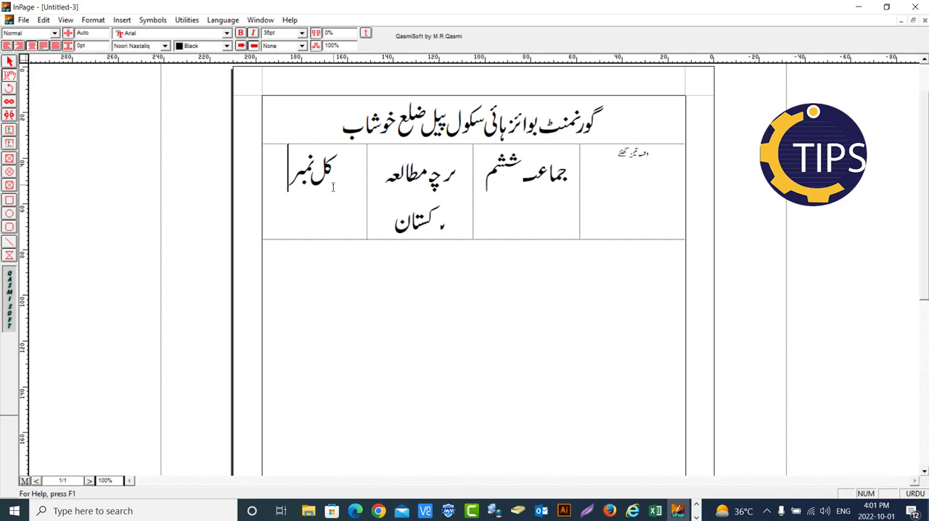
key(ctrl+space)
text(100)
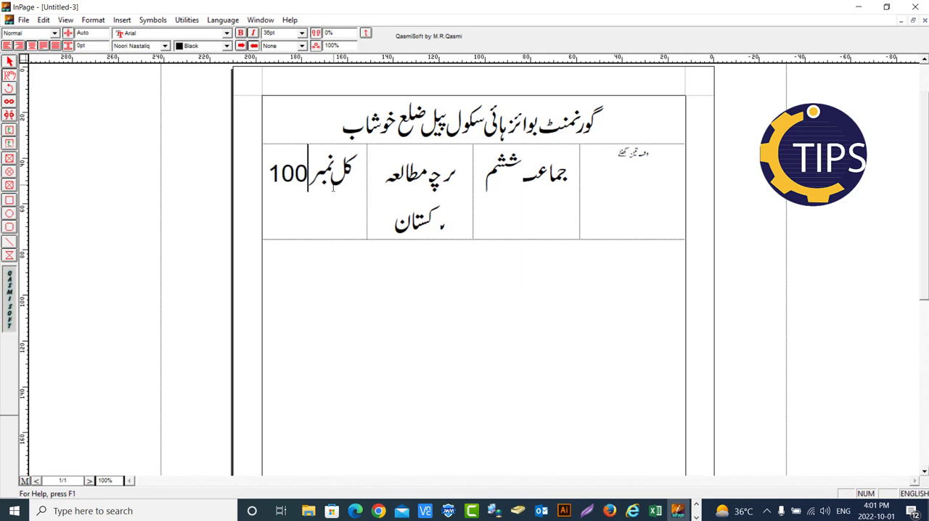
Set the text of all four table cells to a uniform font size of 16 pt
drag(663, 150, 312, 182)
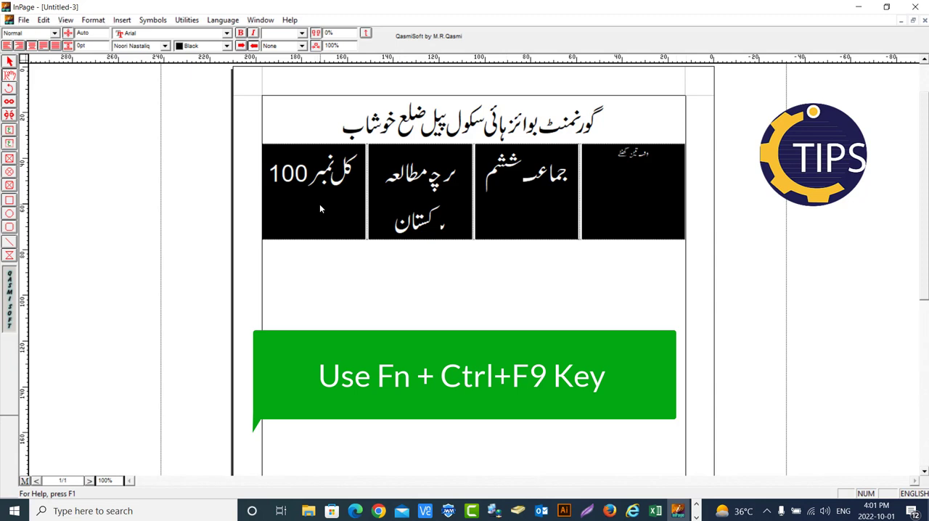
key(ctrl+F9)
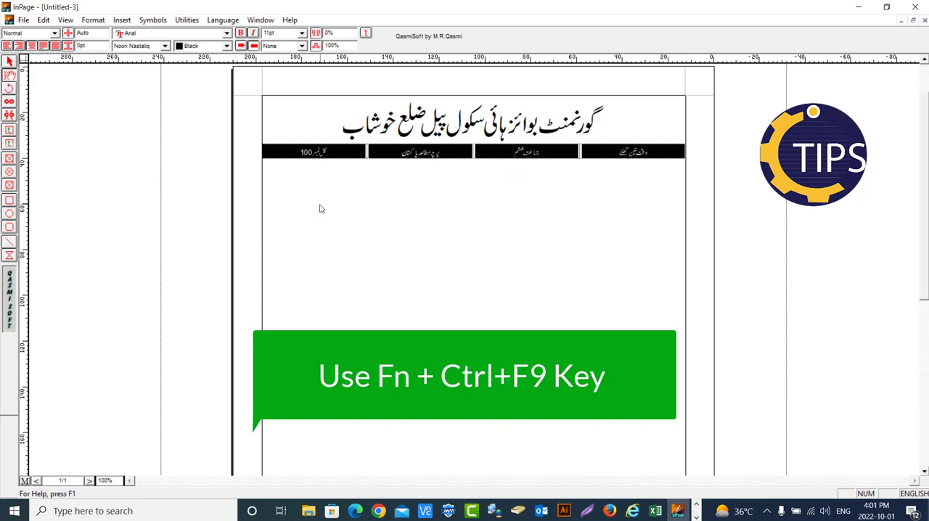
key(ctrl+F9)
key(ctrl+F9)
key(ctrl+F9)
key(ctrl+F9)
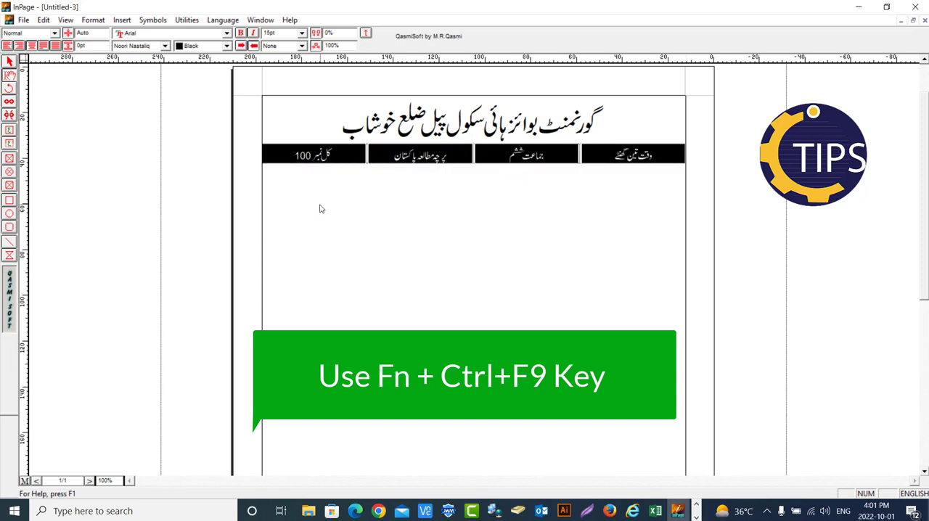
key(ctrl+F9)
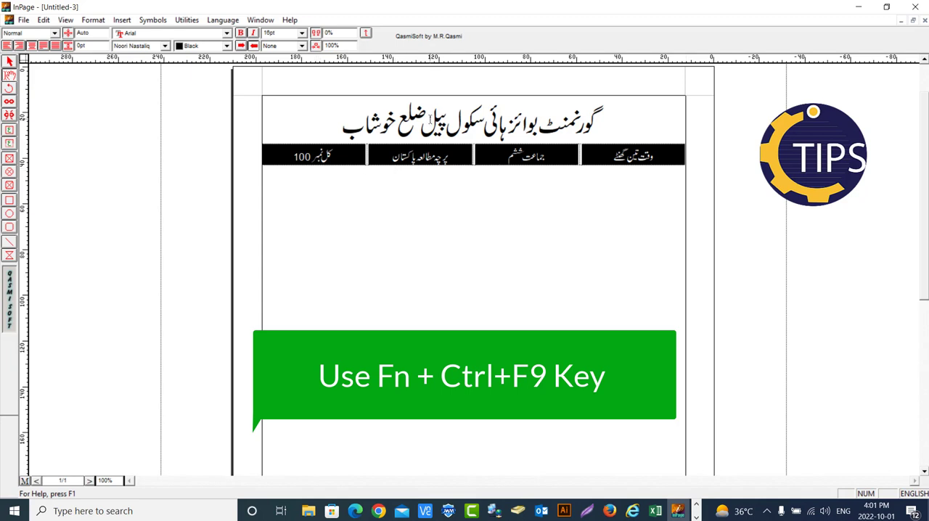
Apply a solid black border to all four cells of the paper-details table
right_click(479, 154)
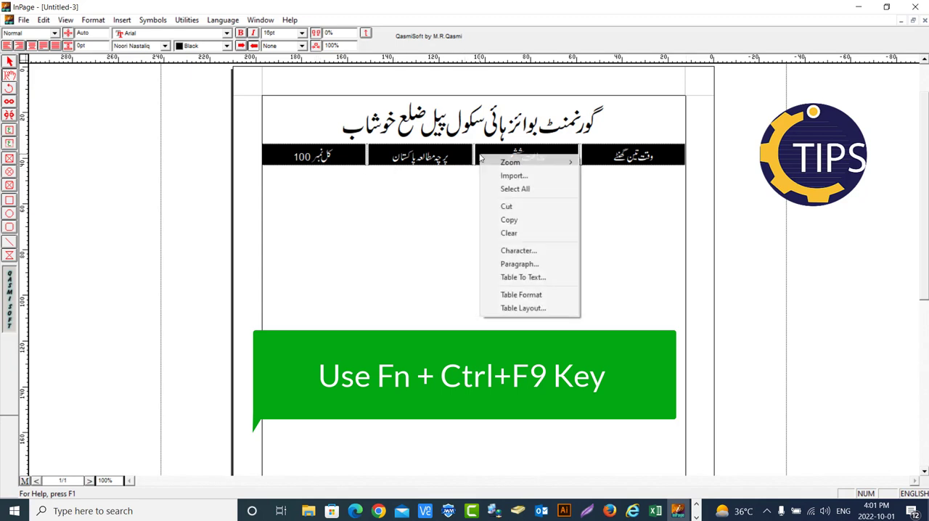
click(521, 294)
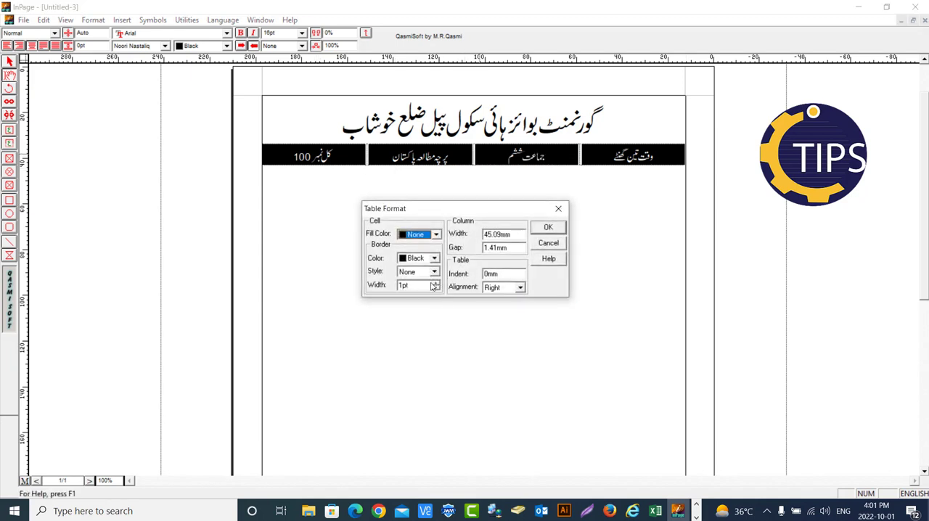
click(435, 282)
click(434, 272)
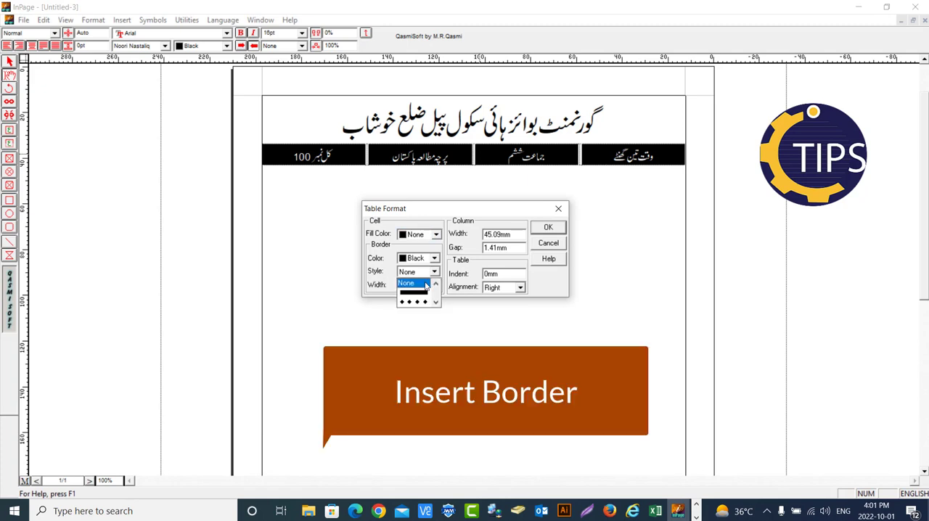
click(414, 293)
click(548, 228)
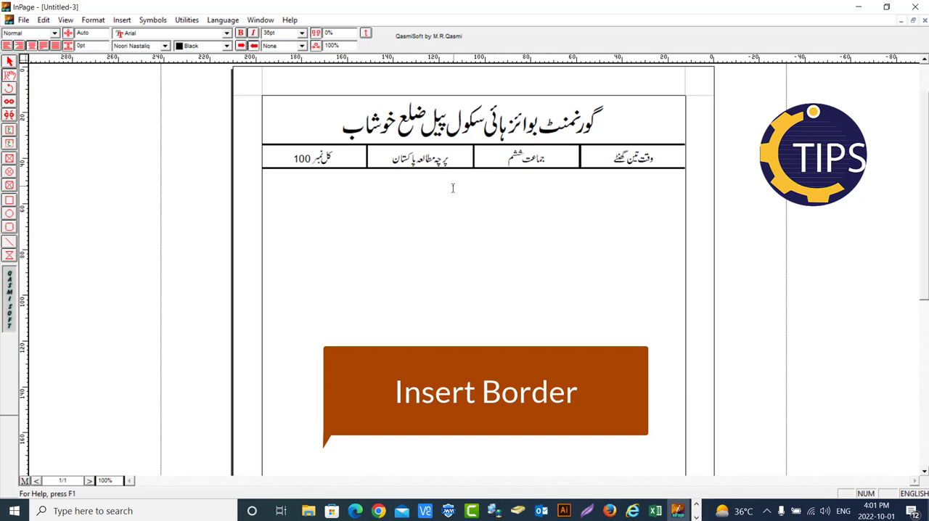
Add the exam title "سالانہ امتحان 2022" on the line below the table at a font size of 24 pt
click(302, 33)
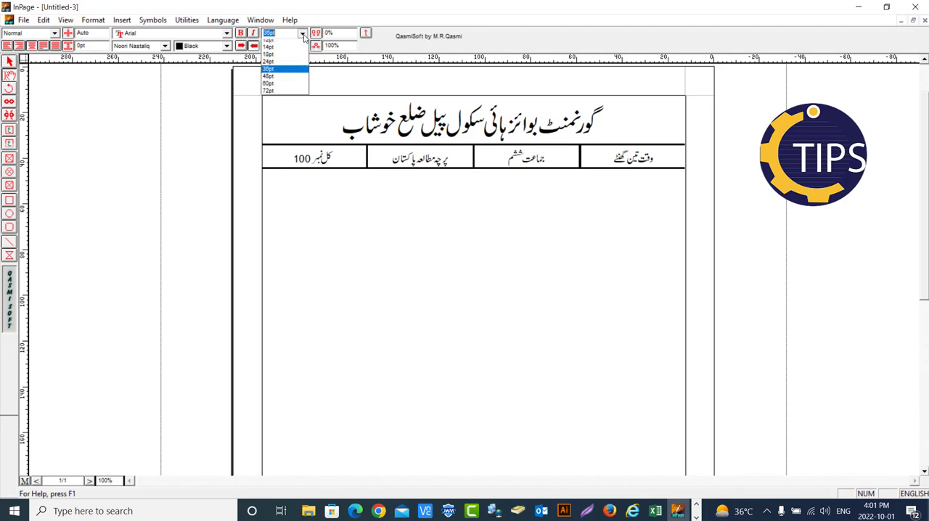
click(276, 81)
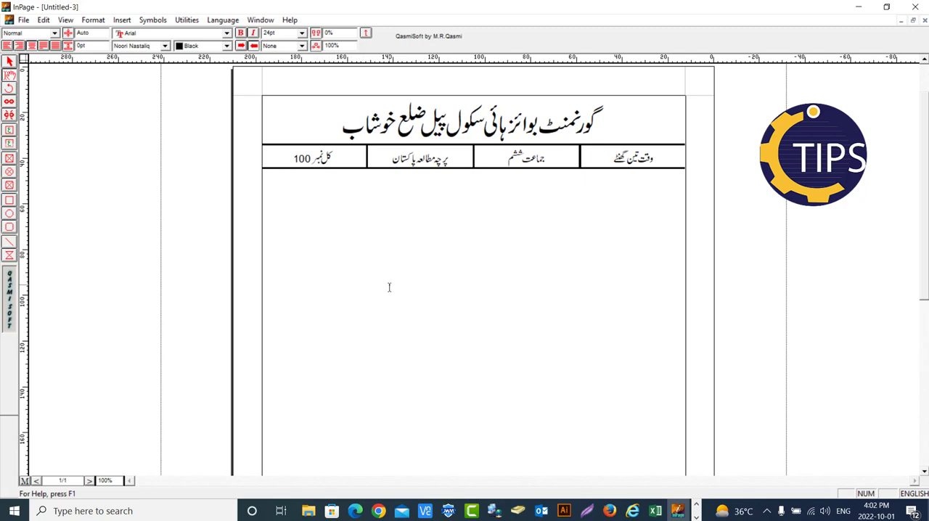
text(s)
key(BackSpace)
key(ctrl+space)
text(sla)
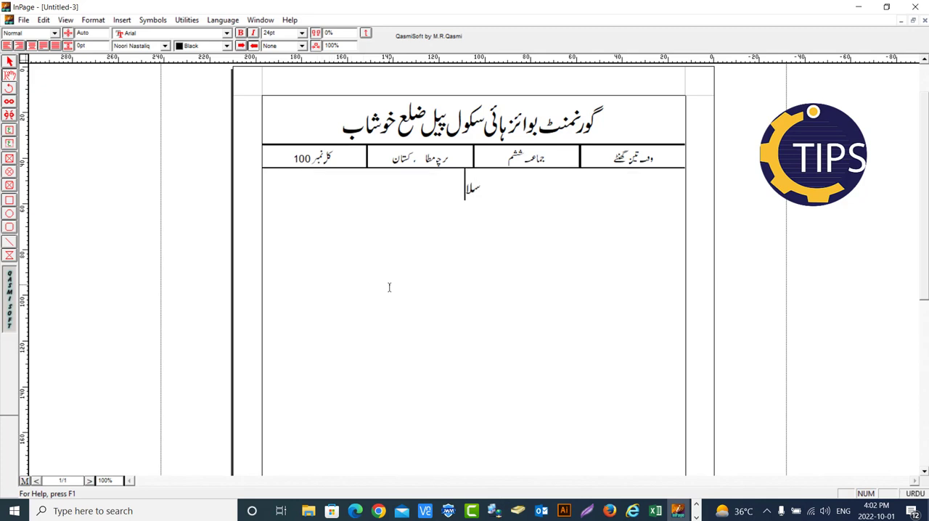
key(BackSpace)
key(BackSpace)
text(alanh amt)
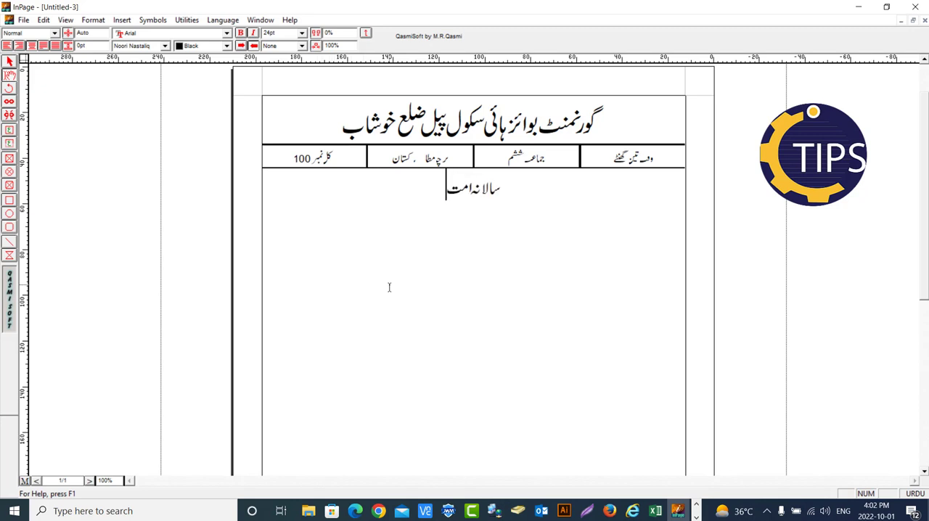
text(Han)
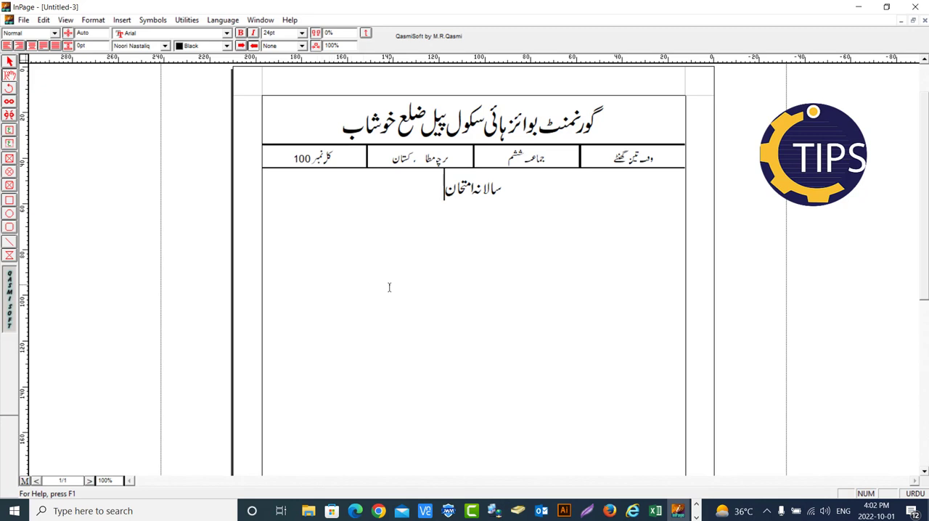
key(ctrl+space)
text(2022)
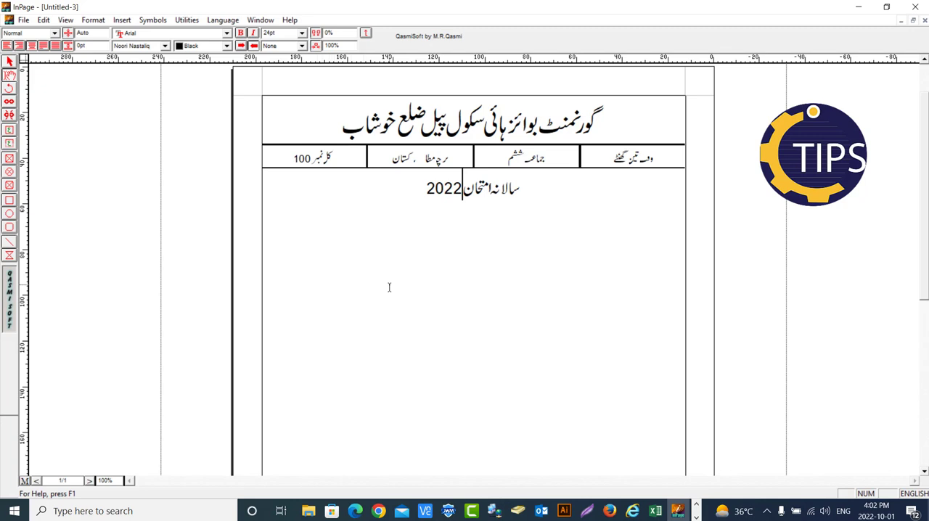
Insert a table with 1 row and 3 columns on a new line below the exam title
key(Return)
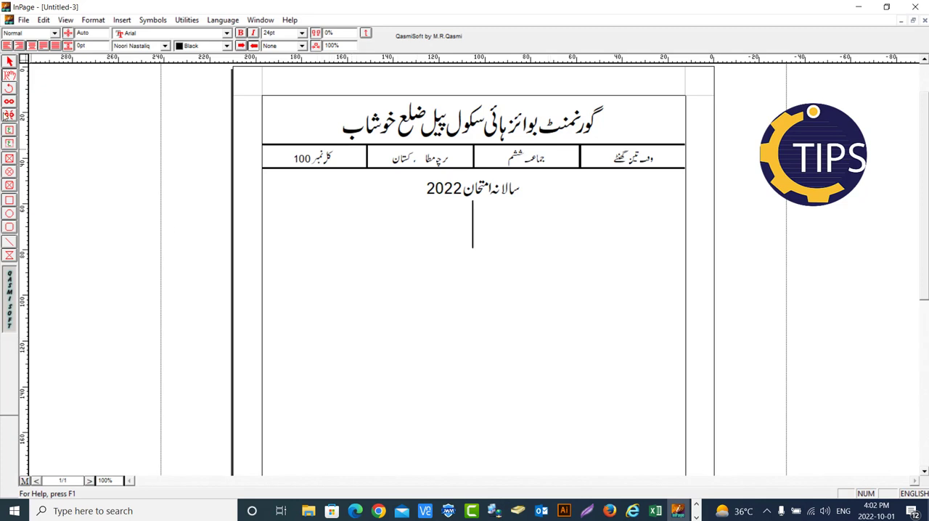
click(122, 19)
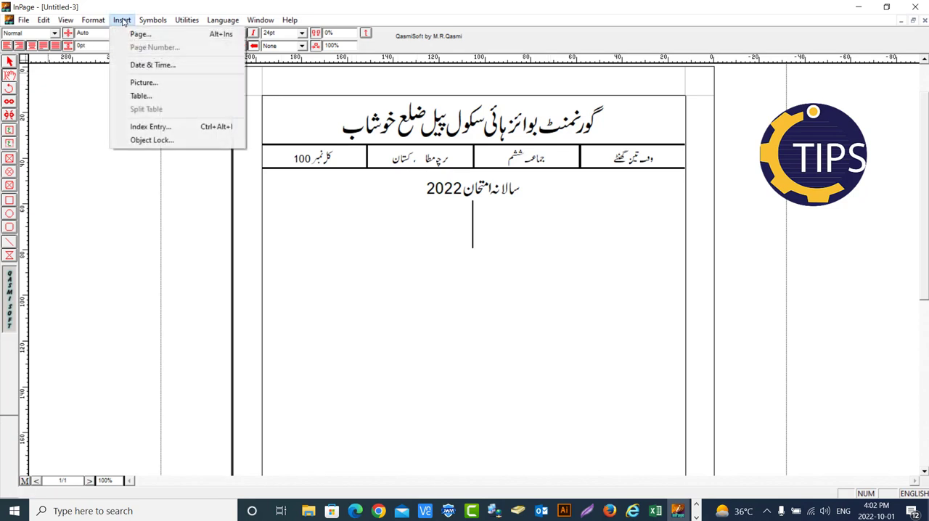
click(140, 95)
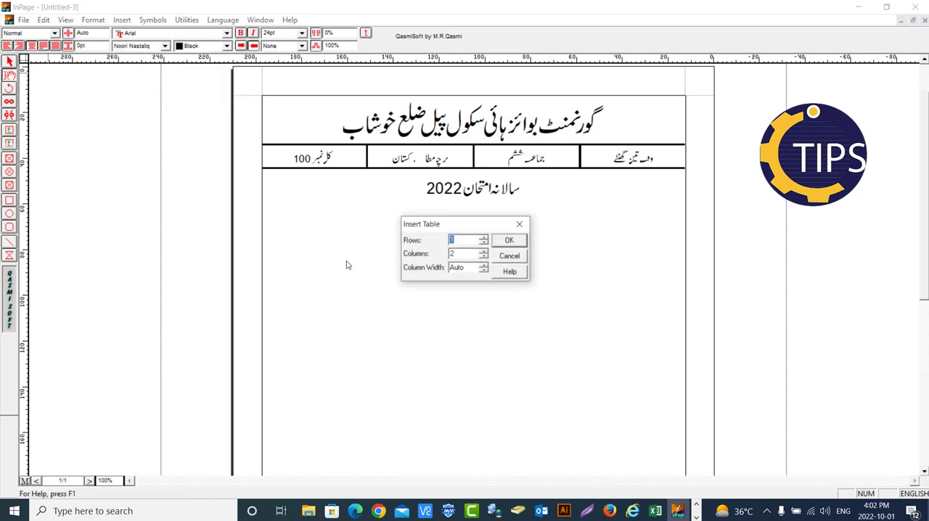
click(484, 251)
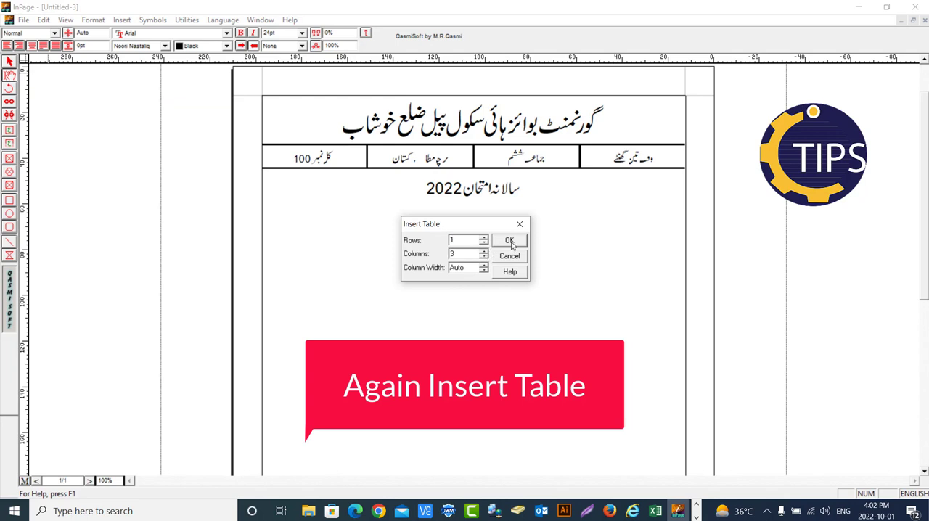
click(511, 244)
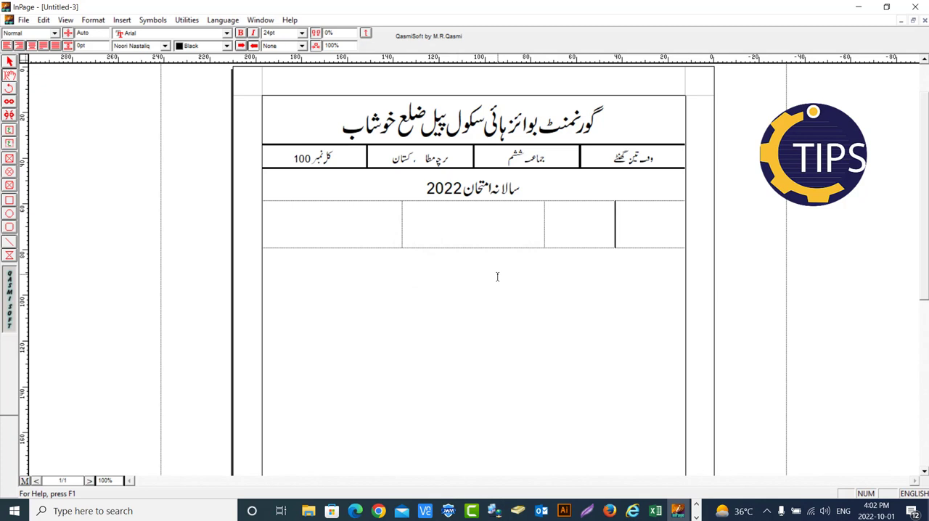
Enter "سوال نمبرا" in the rightmost cell of the new table and narrow that column to about two thirds of its width
key(ctrl+space)
click(913, 494)
click(915, 495)
text(سوال)
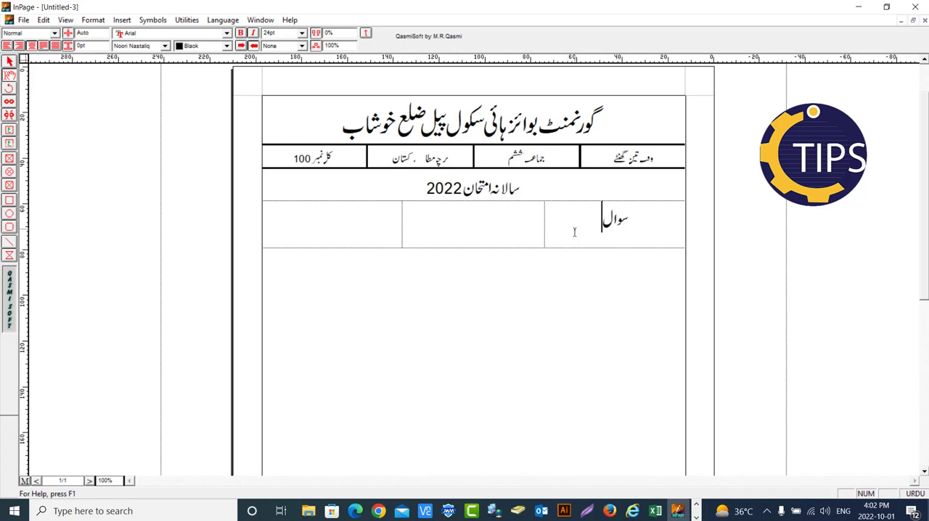
text( نمبرا)
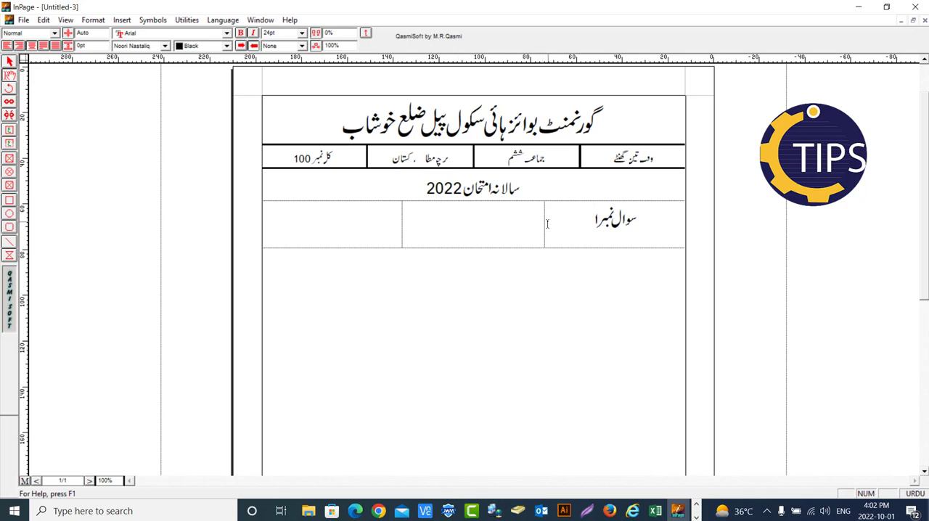
drag(544, 223, 670, 226)
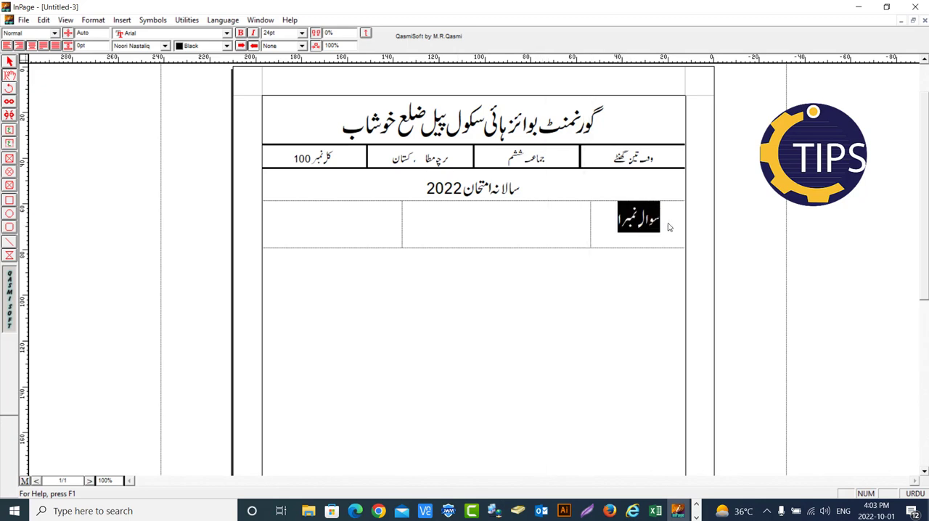
Enter the question text "قائداعظم کی زندگی پر تفصیلی نوٹ لکھیں" in the middle cell of the question table's first row
click(527, 227)
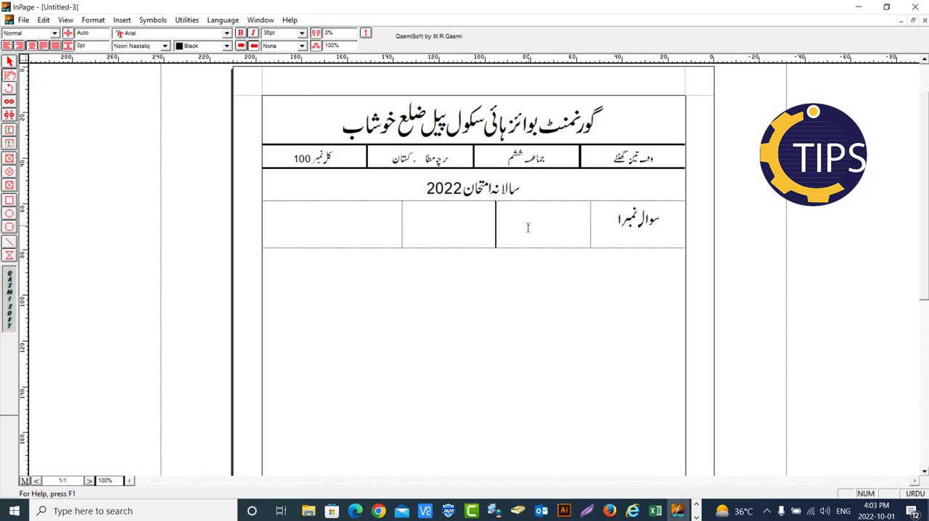
text(قاءداع)
key(BackSpace)
text(عظ)
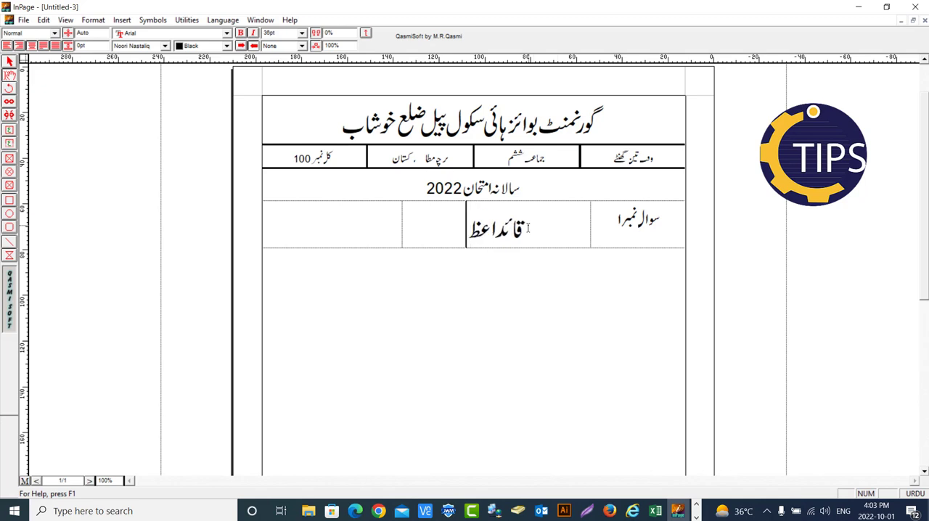
text(م کی زن)
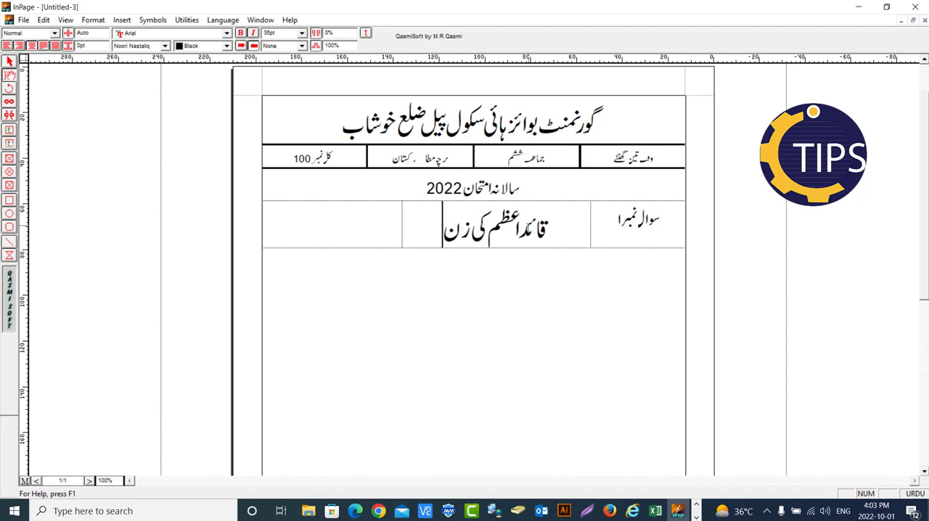
text(دگی پر ت)
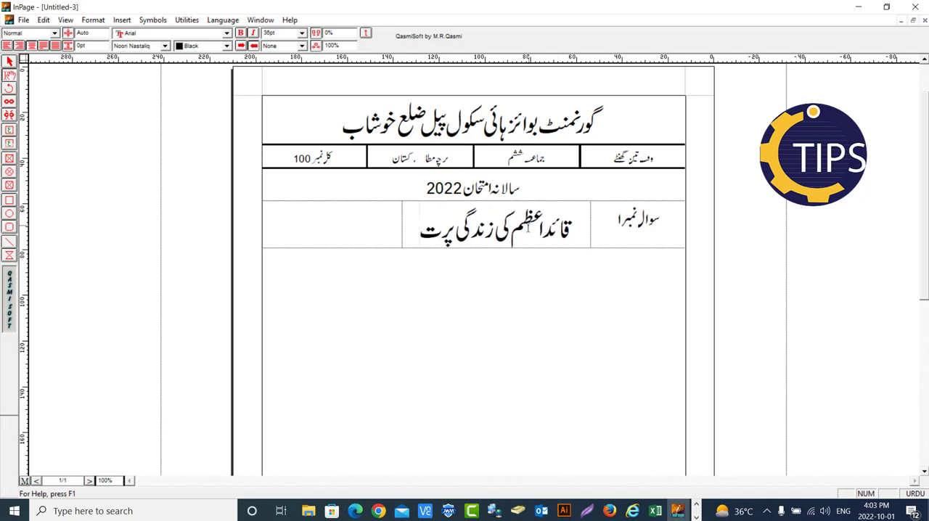
text(ف)
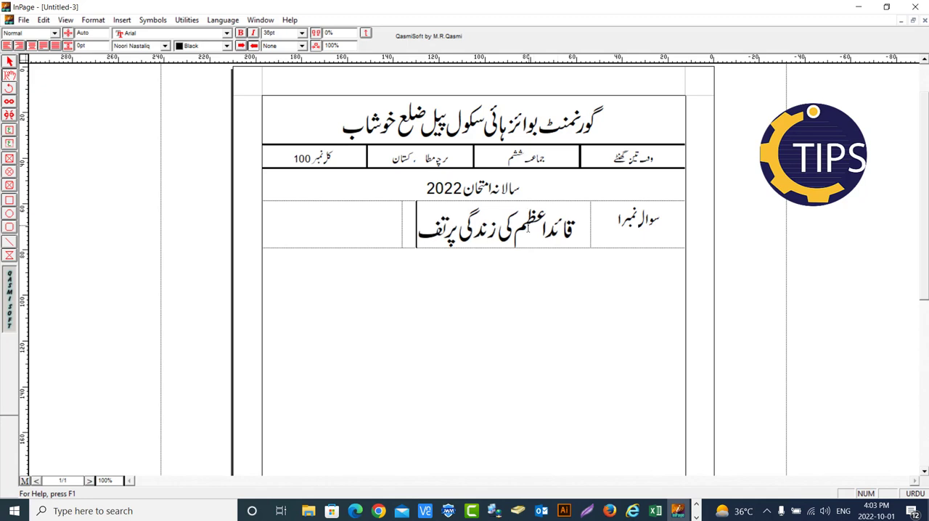
text(صیلی)
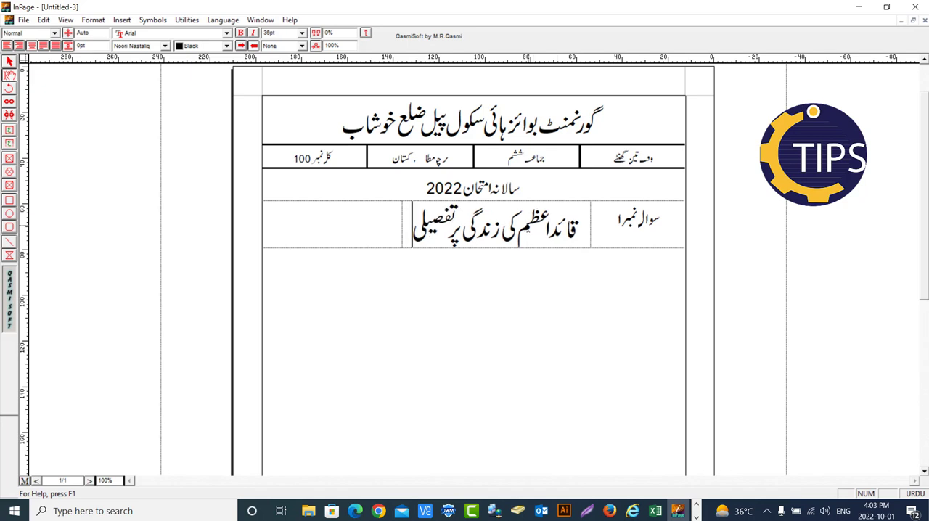
text( نوت)
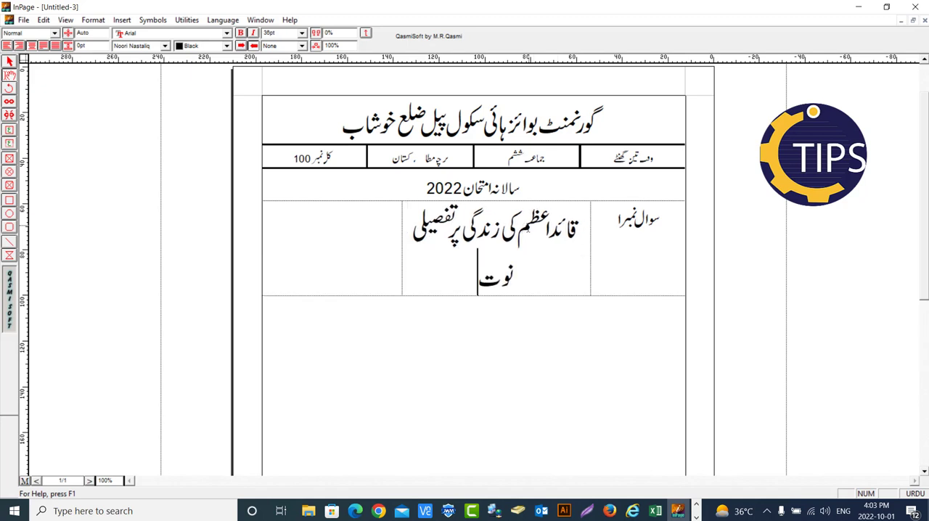
key(BackSpace)
text(ٹ لکی)
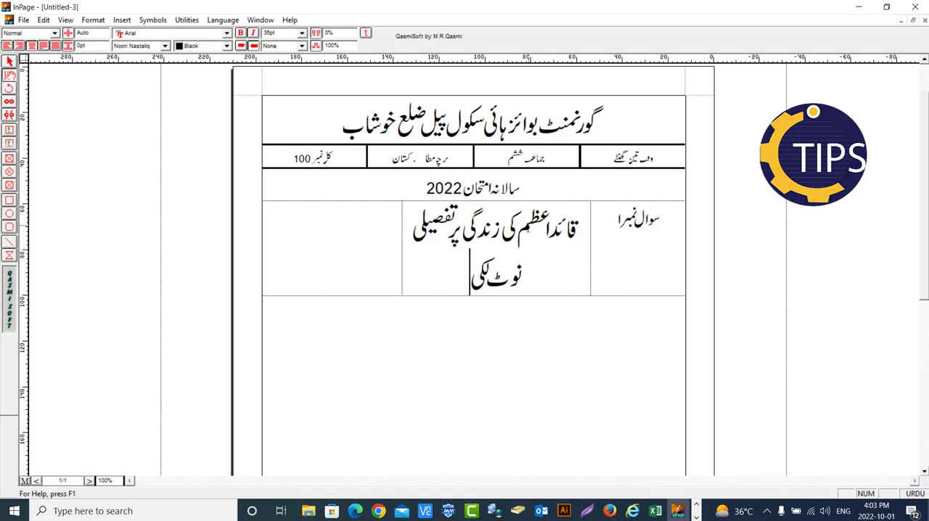
key(BackSpace)
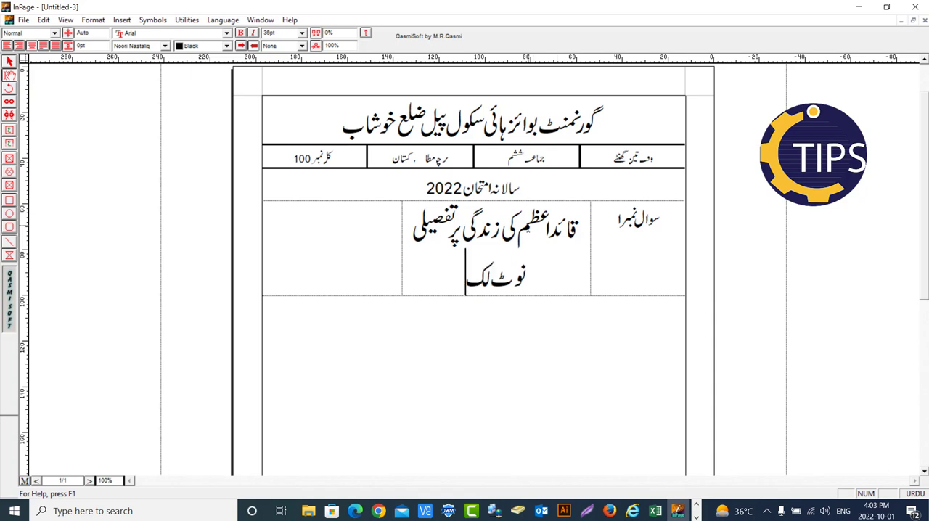
text(ھیں)
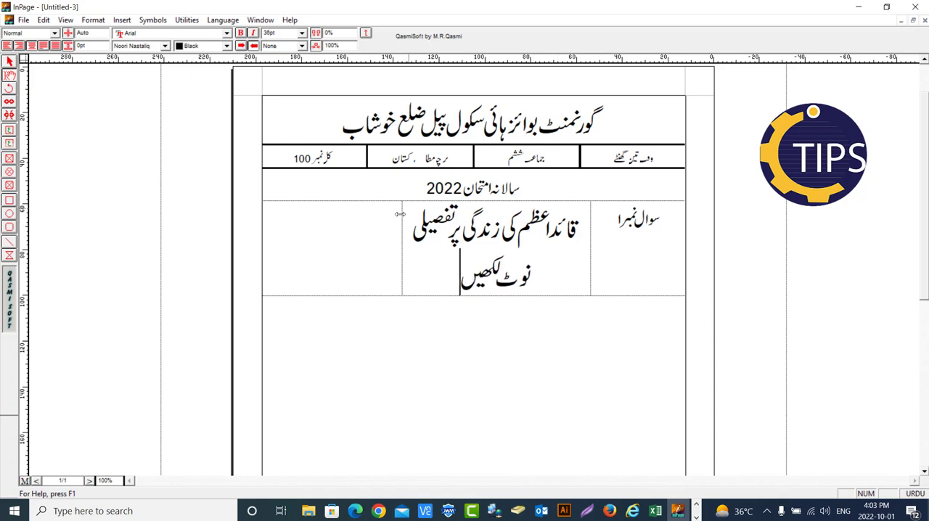
Enter the marks 50 in English digits in the leftmost cell of the first question row
click(383, 235)
click(909, 493)
text(50)
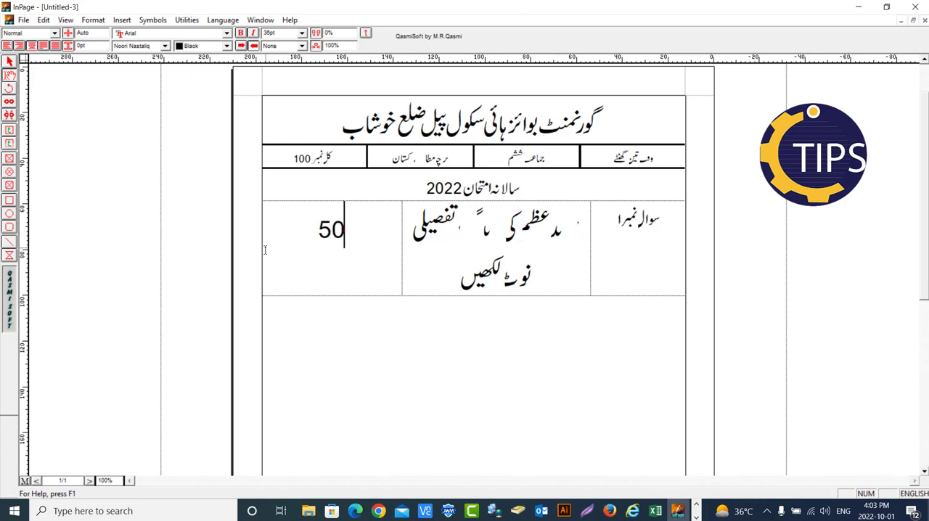
Reduce the font size of all three cells in the first question row to 21 pt
drag(663, 217, 327, 232)
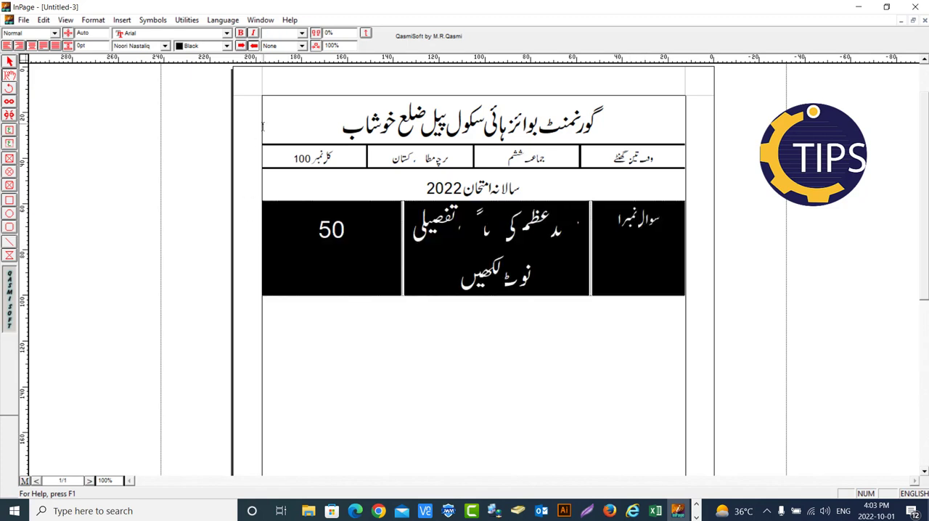
key(F11)
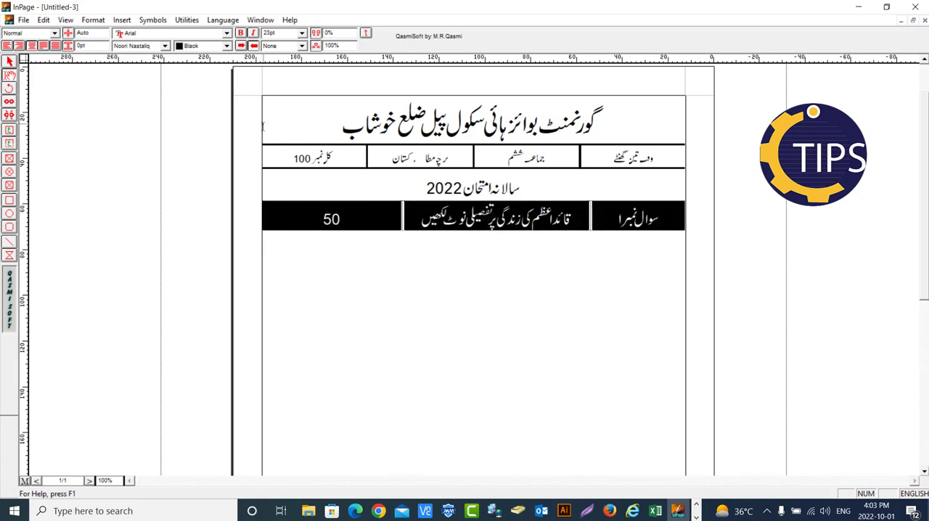
key(F11)
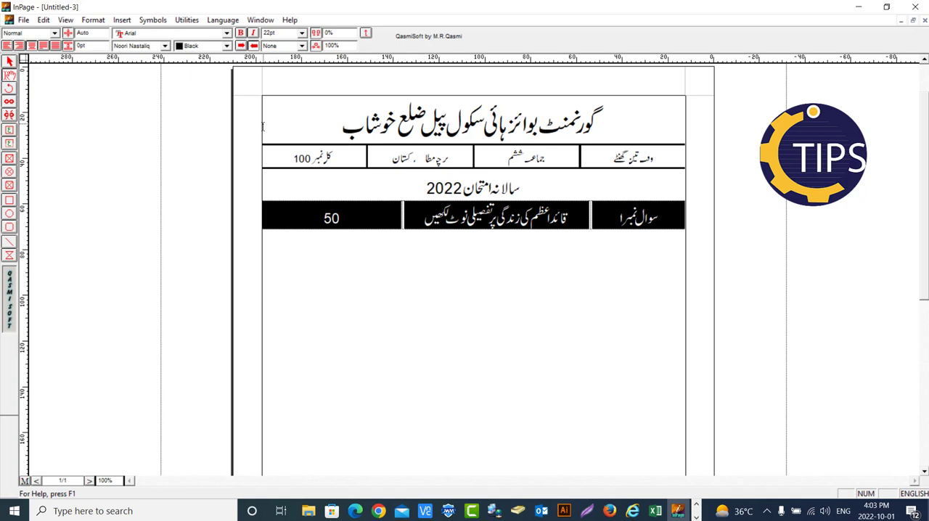
key(F11)
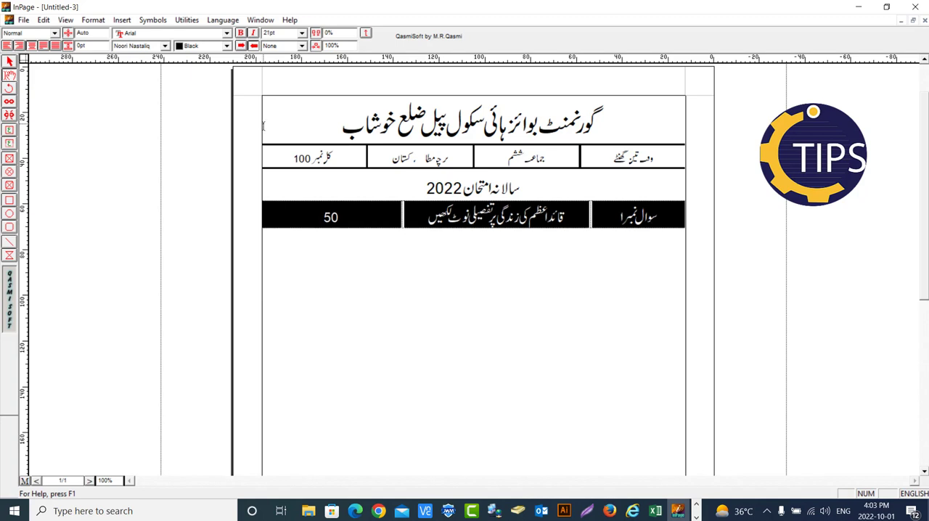
Add a second row to the question table and enter "سوال نمبر۲" in Urdu in its rightmost cell
click(317, 220)
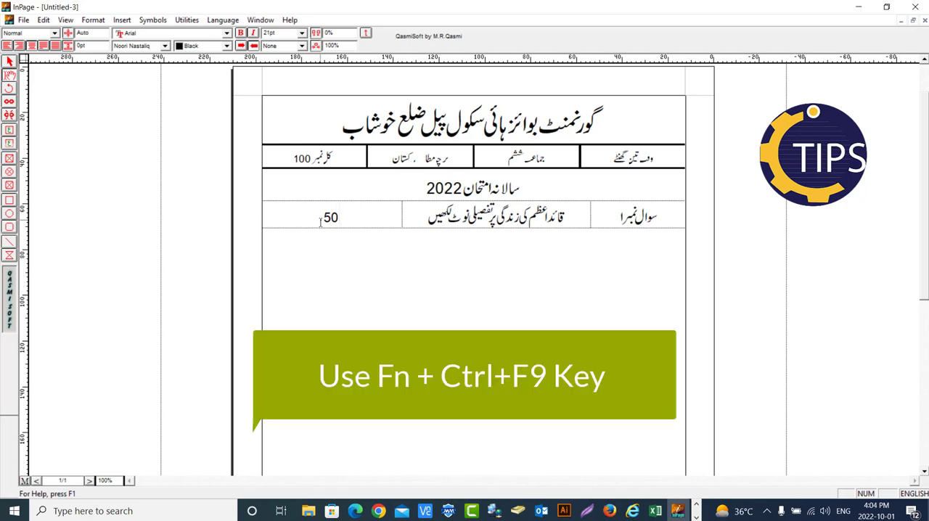
key(ctrl+F9)
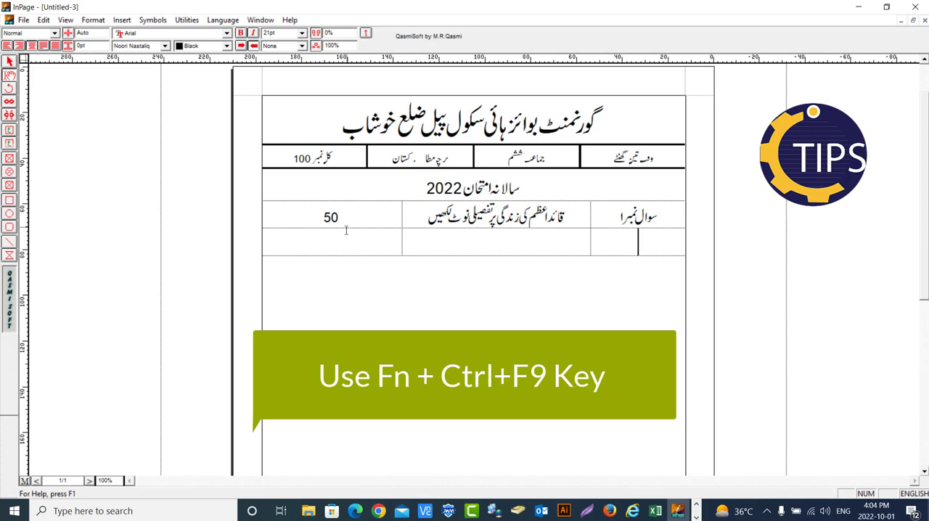
text(s)
key(BackSpace)
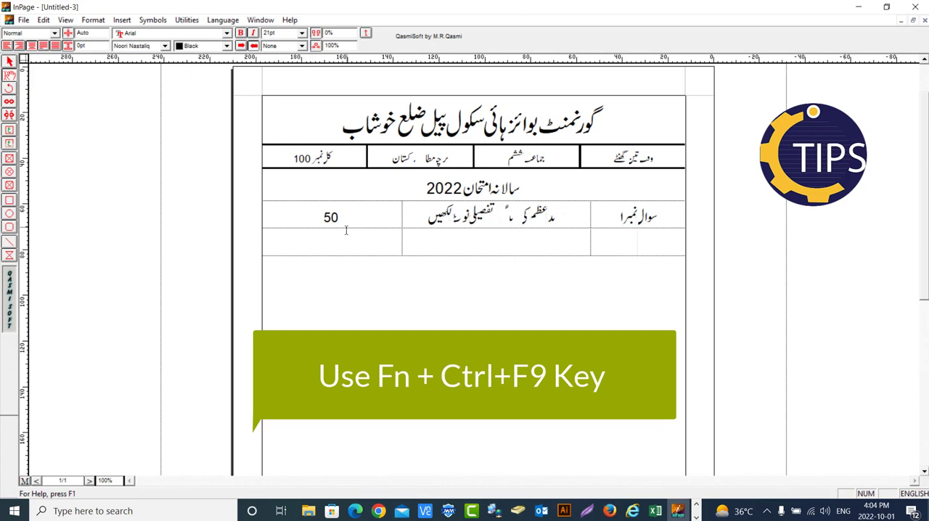
key(alt+shift)
text(سوال نمبر۲)
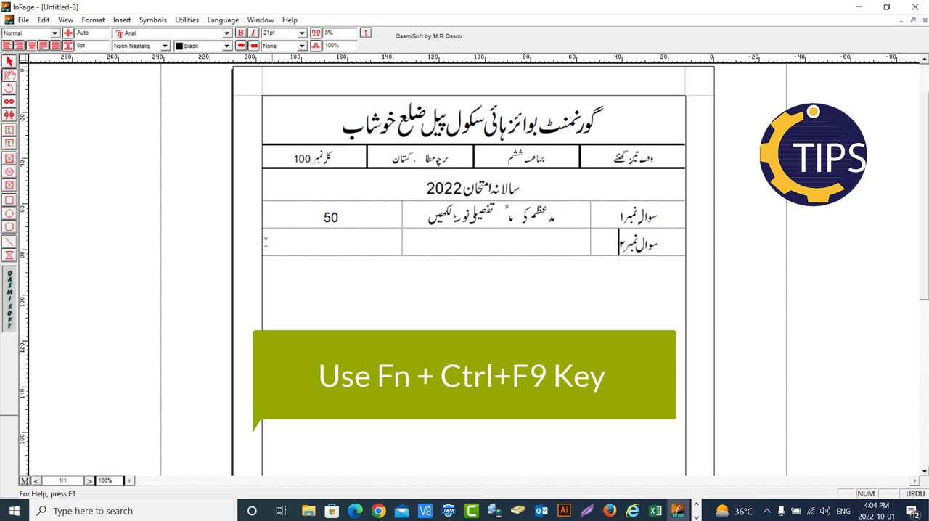
Enter the question text "علامہ اقبال کی زندگی پر تفصیلی نوٹ لکھیں" in the middle cell of the second row
click(563, 249)
text(علامہ)
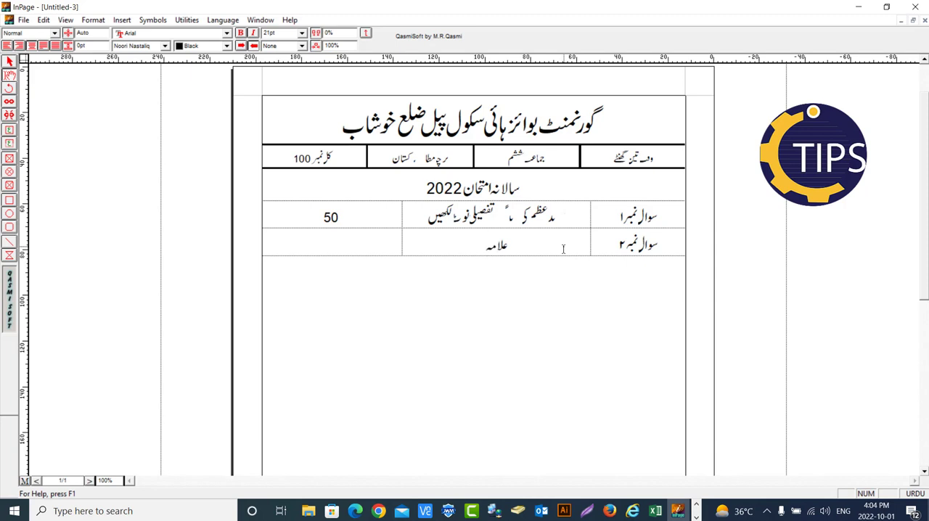
text( اقبال)
text(کی)
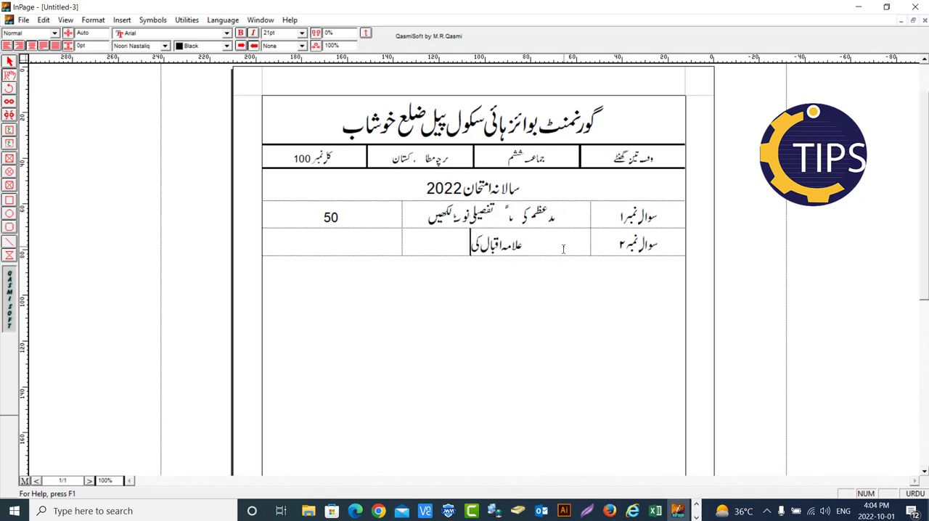
text( زندگ)
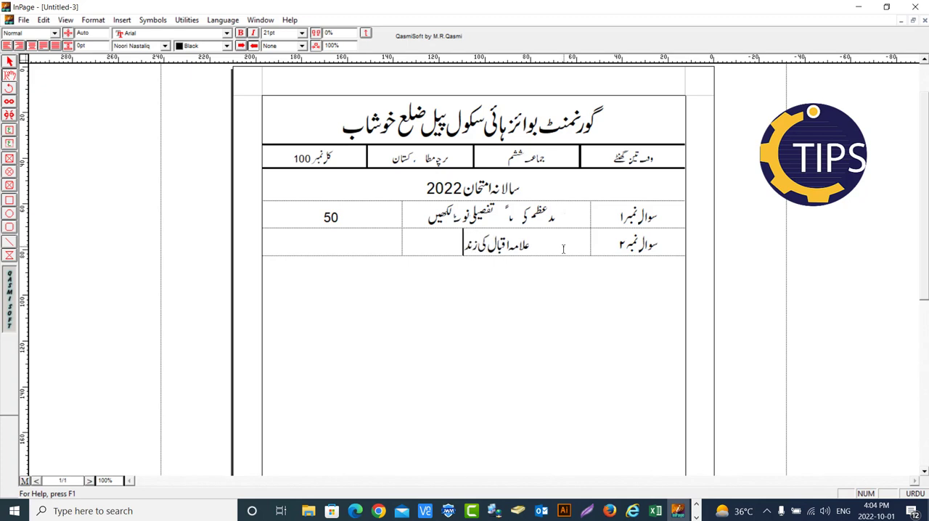
text(ی پر)
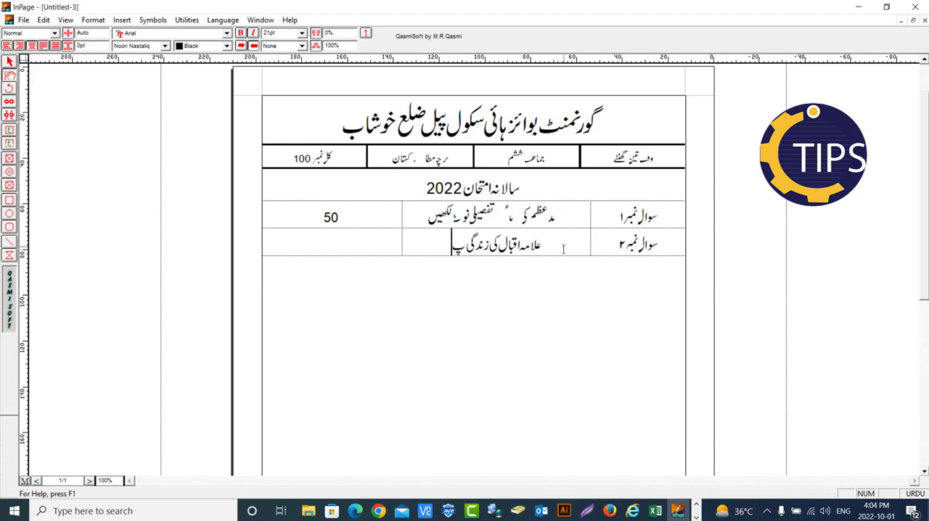
text( تف)
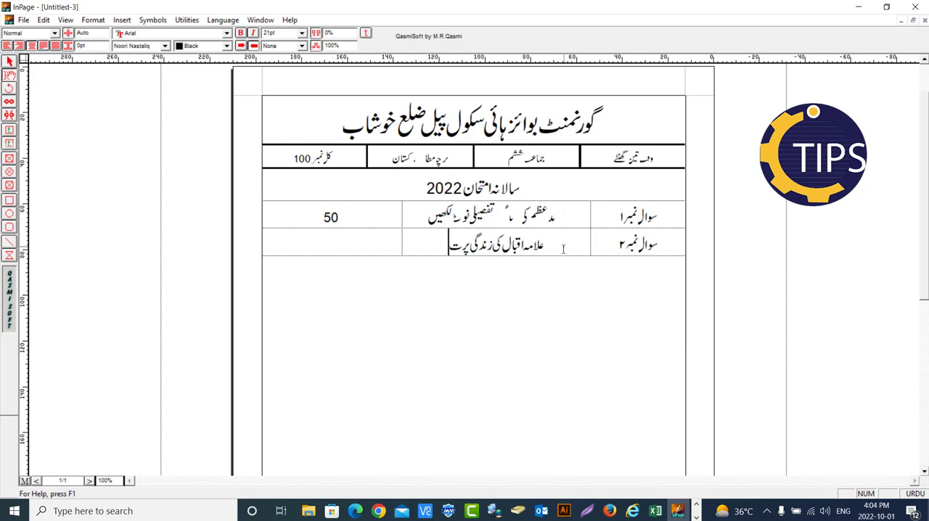
text(صیلی)
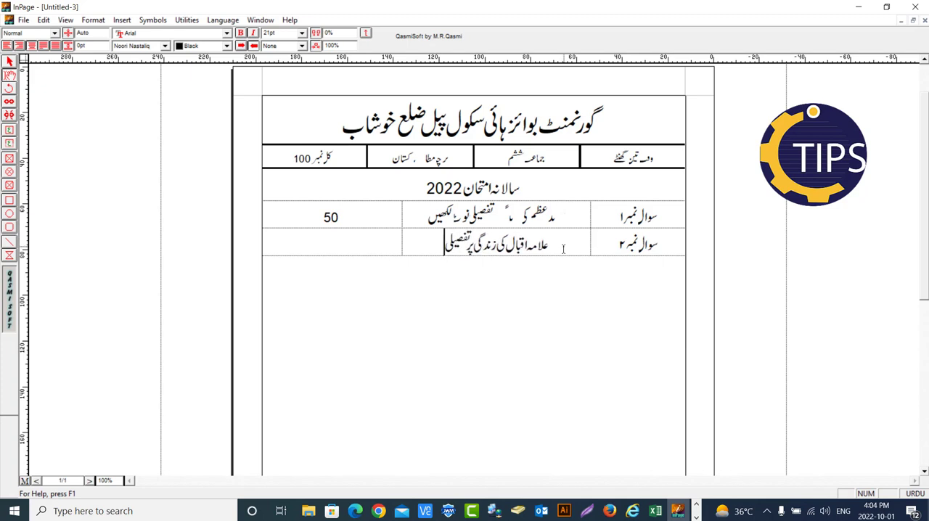
text( نوٹ ل)
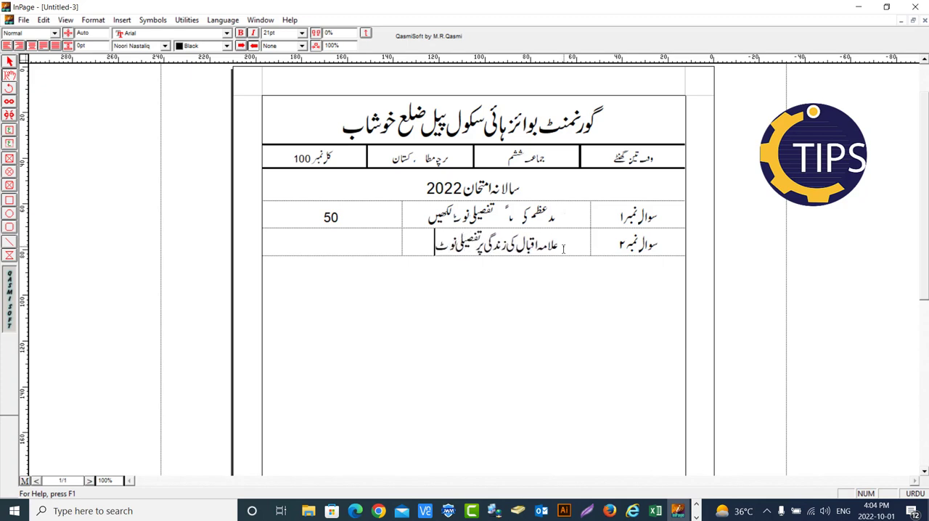
text(کھیں)
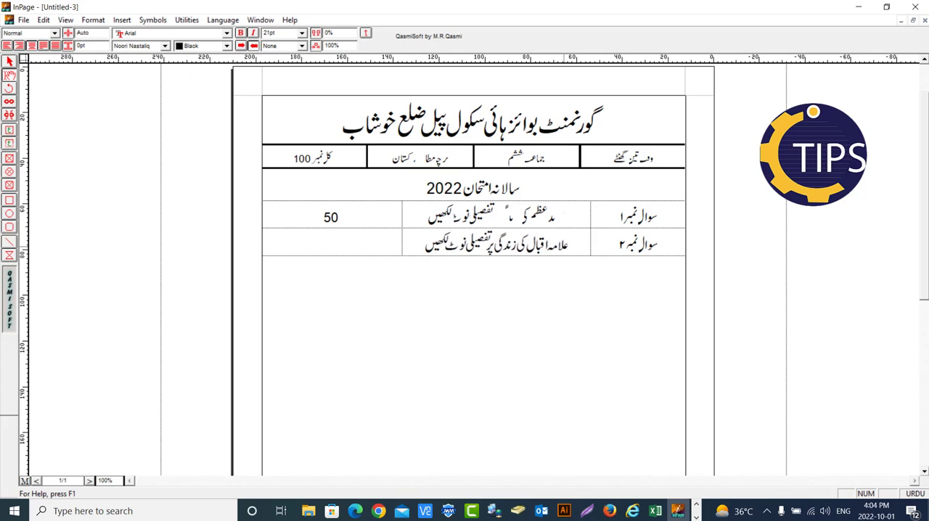
Enter the marks 50 in English digits in the leftmost cell of the second question row
click(347, 248)
key(ctrl+space)
text(50)
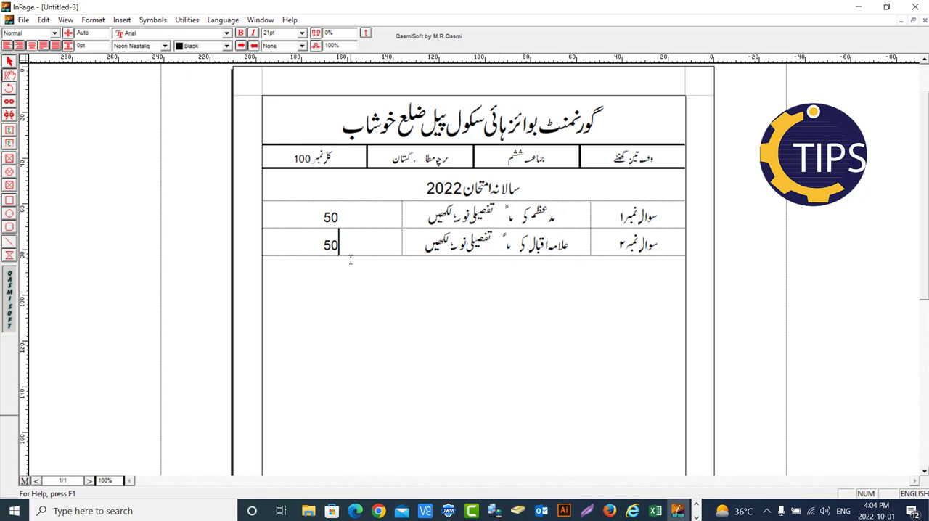
key(Return)
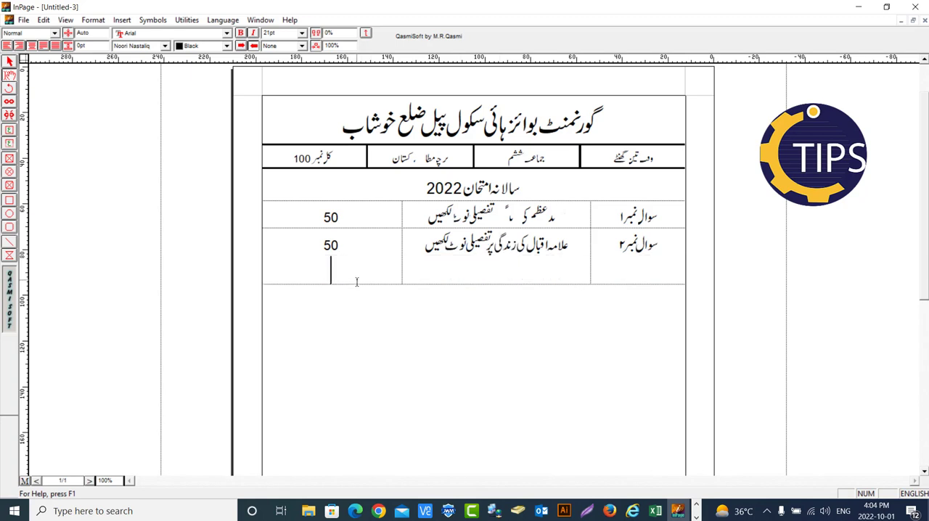
key(BackSpace)
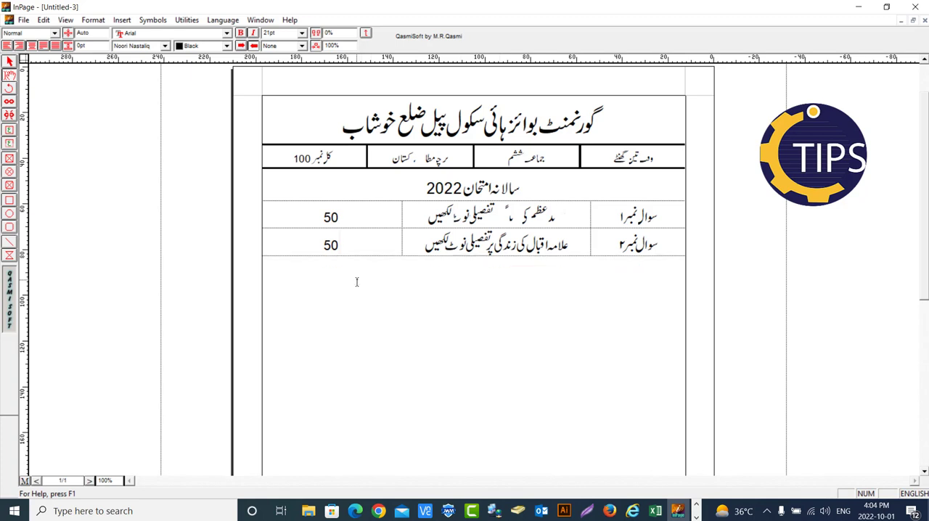
Add a third row to the question table and enter "سوال نمبر۳" in Urdu in its rightmost cell
key(Tab)
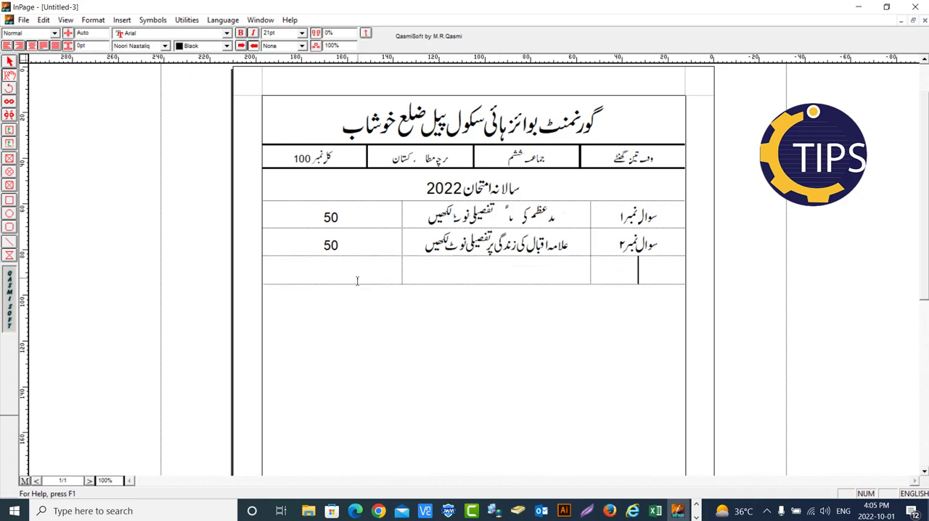
text(s)
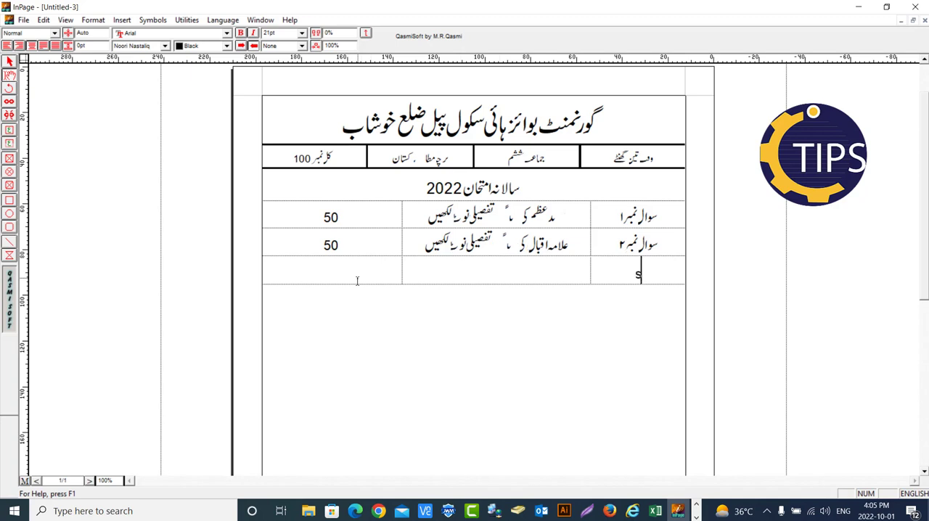
key(BackSpace)
key(F12)
text(swal nmbr)
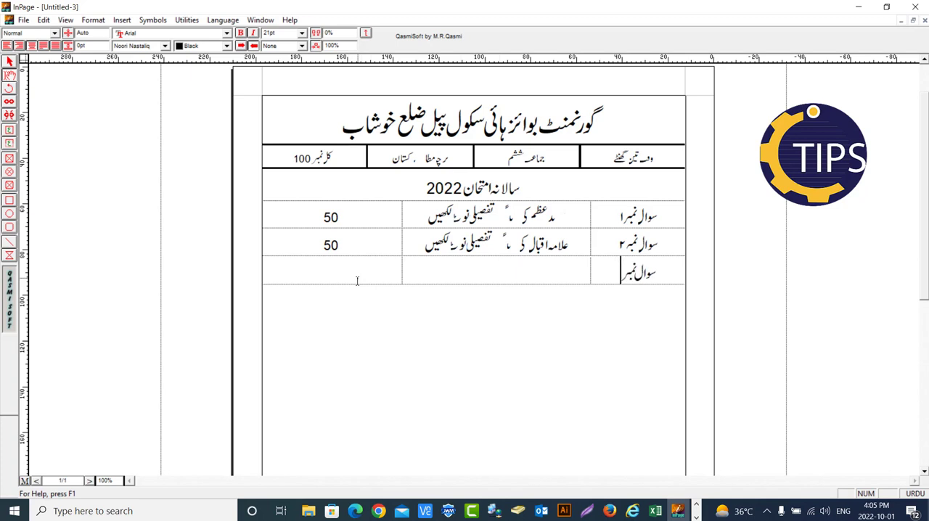
text(3)
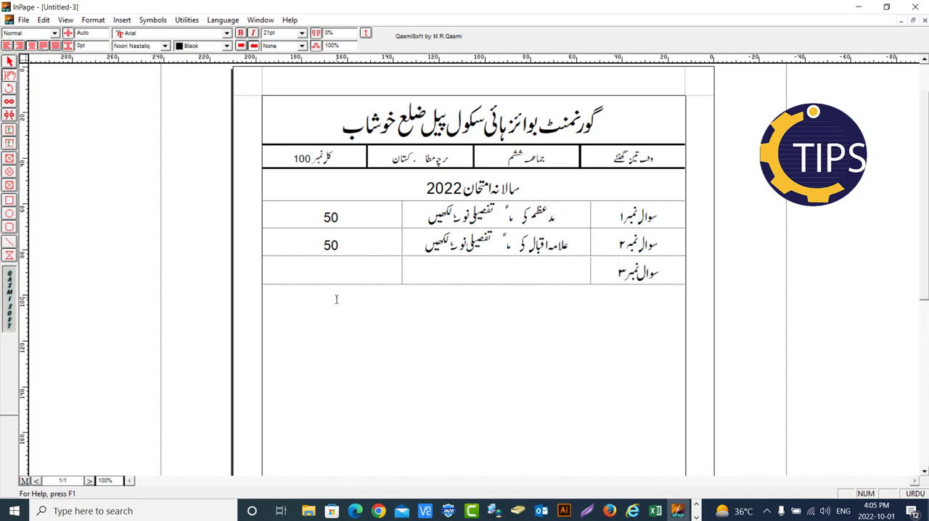
Enter the question text "لیاقت علی خان کی زندگی پر تفصیلی نوٹ لکھیں" in the middle cell of the third row
click(557, 278)
text(lyaqt ely)
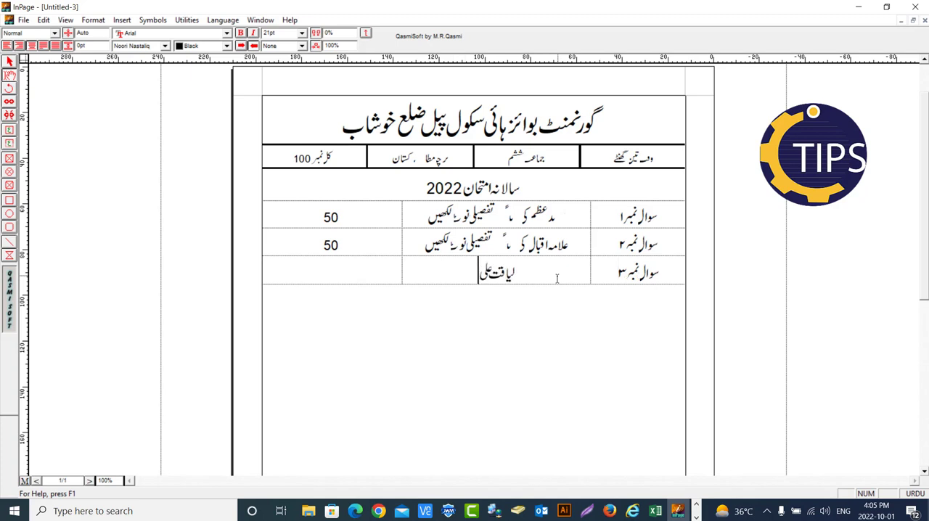
text( خان کی ز)
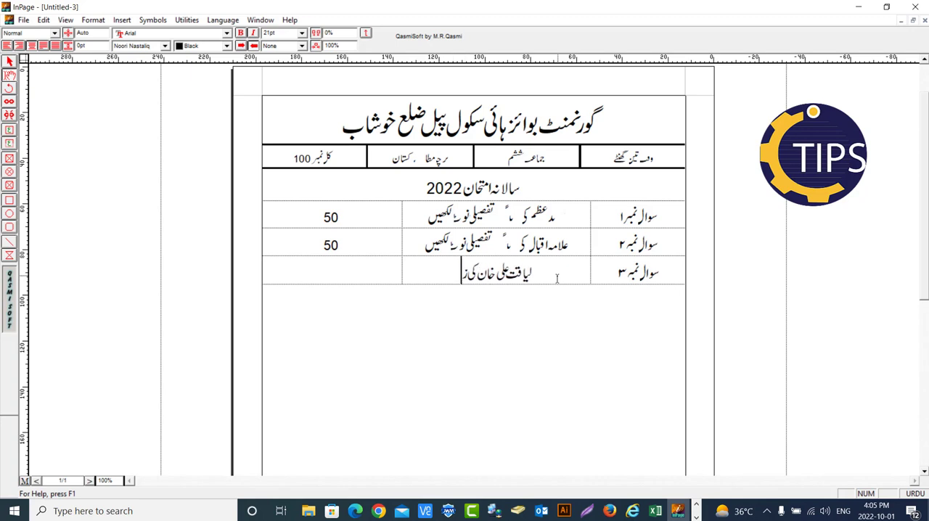
text(ندگی پر)
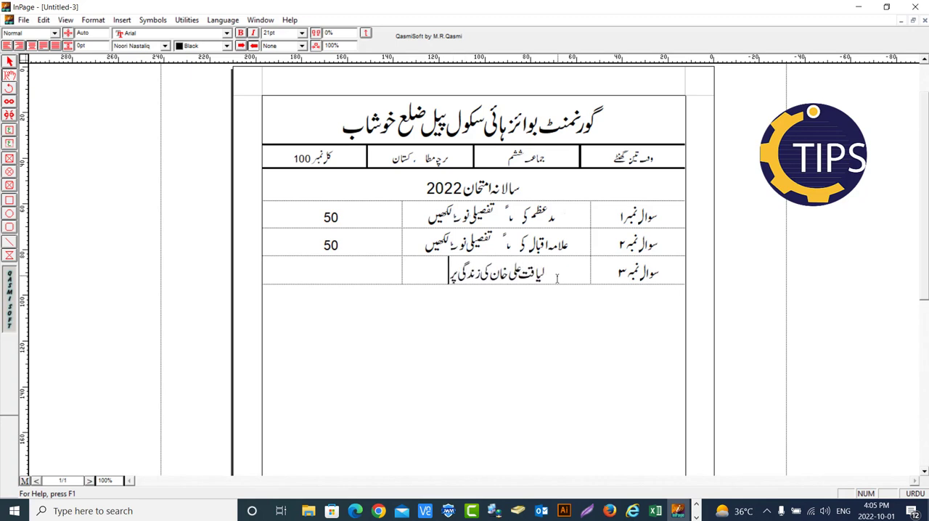
text( تف)
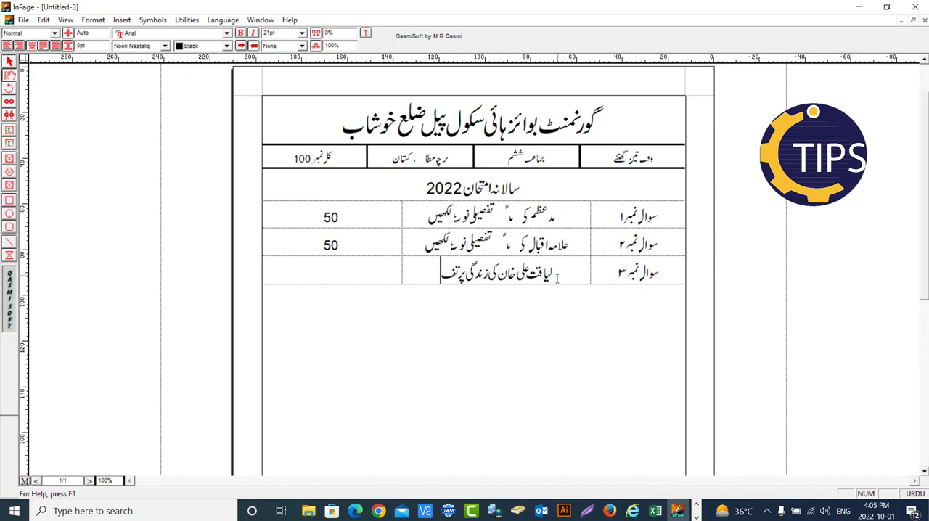
text(صیلی)
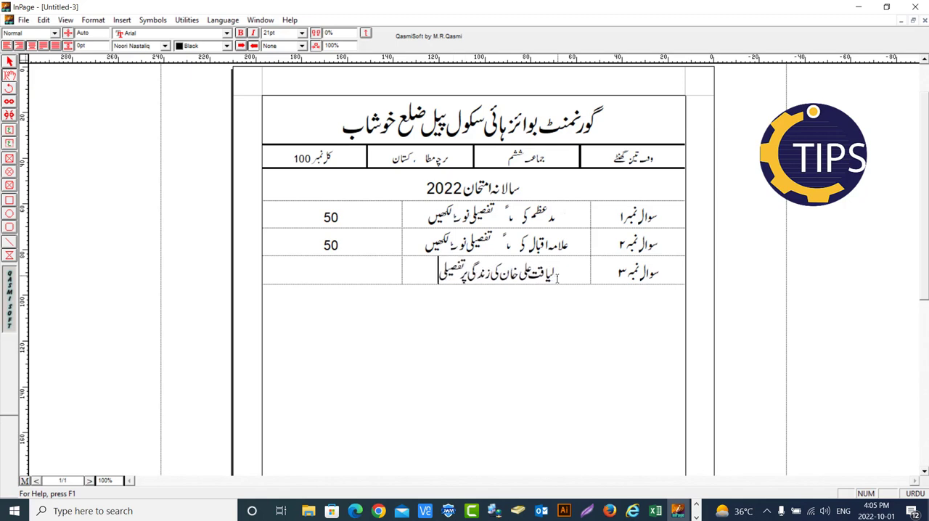
text( نوٹ ل)
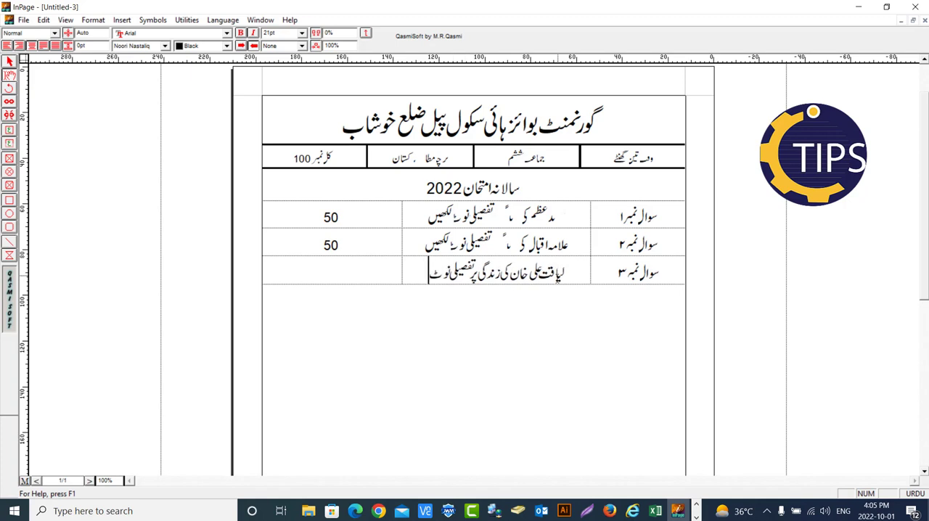
text(کھیں)
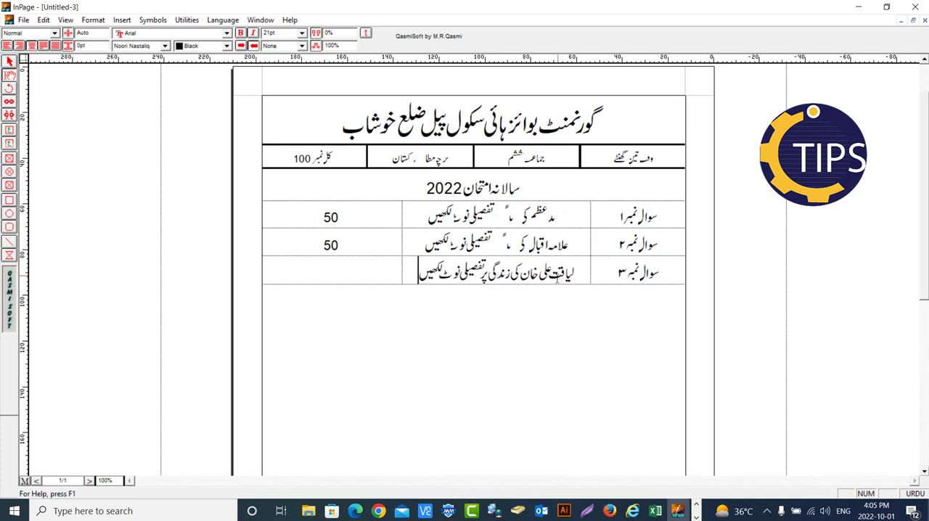
Enter the marks 50 in English digits in the leftmost cell of the third question row and add a line below the table
click(357, 274)
key(F12)
text(50)
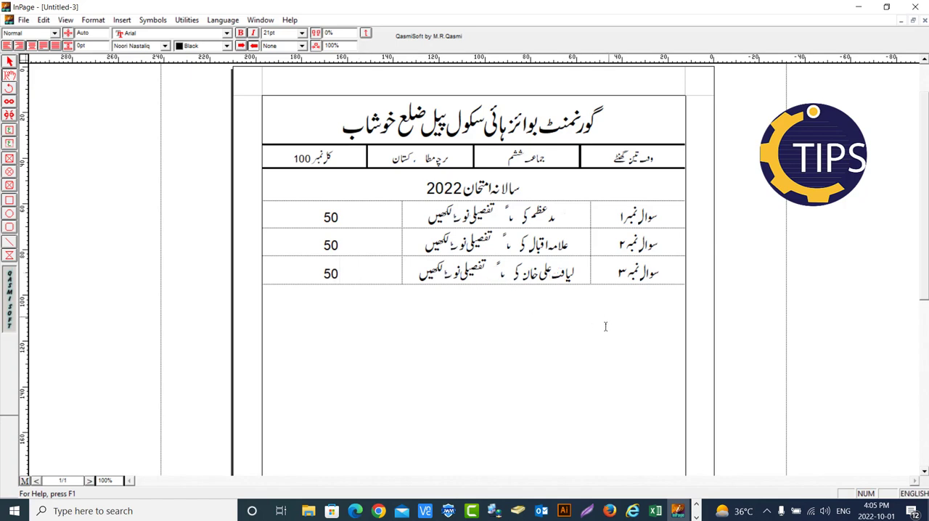
click(596, 346)
key(Return)
Set the font size of all the text in the question table to 18 pt
drag(675, 206, 436, 276)
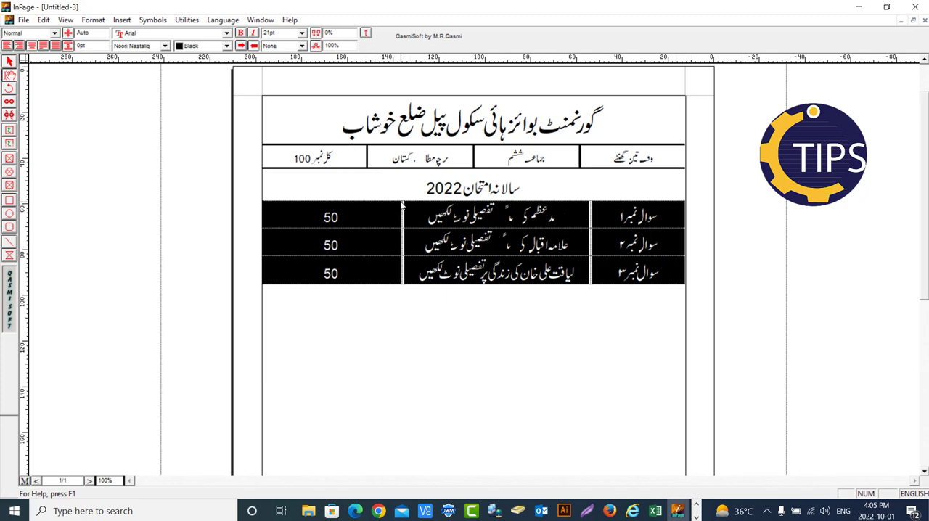
key(F7)
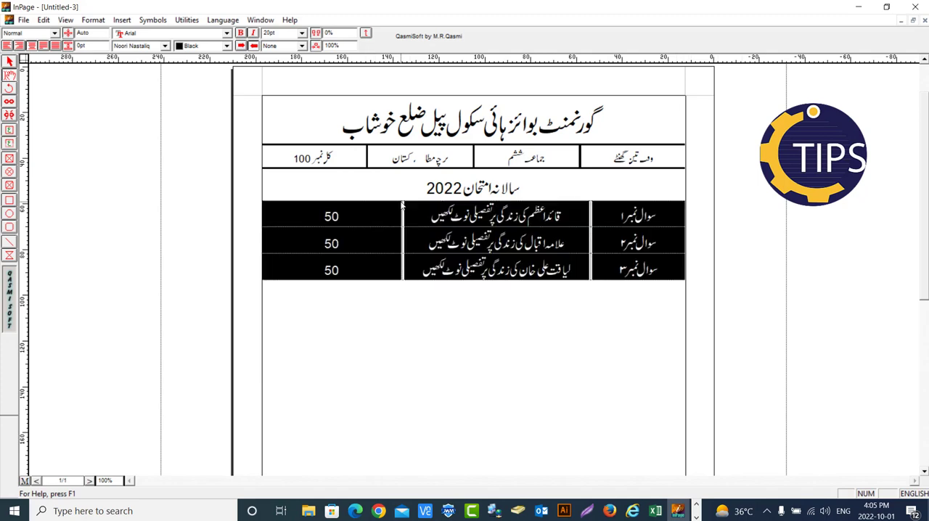
key(F8)
key(F8)
key(F8)
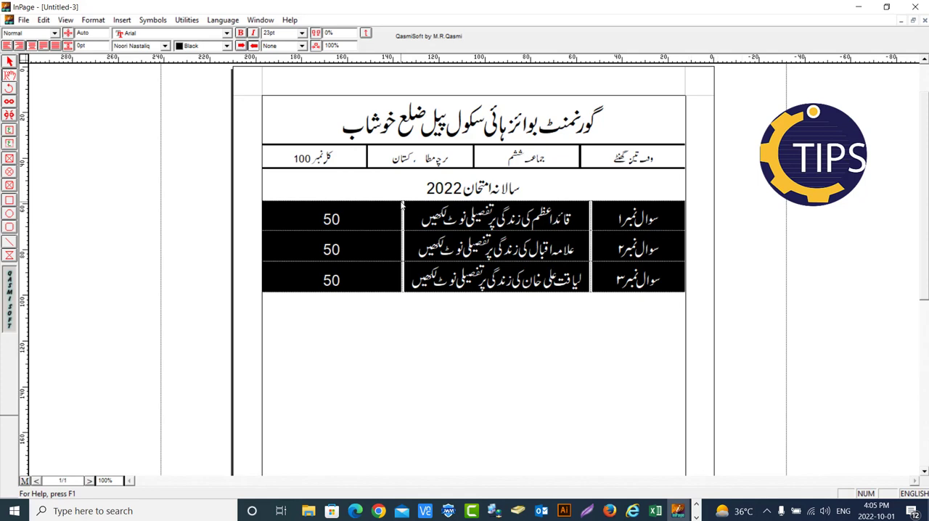
key(F7)
key(F7)
key(F7)
key(F7)
key(F7)
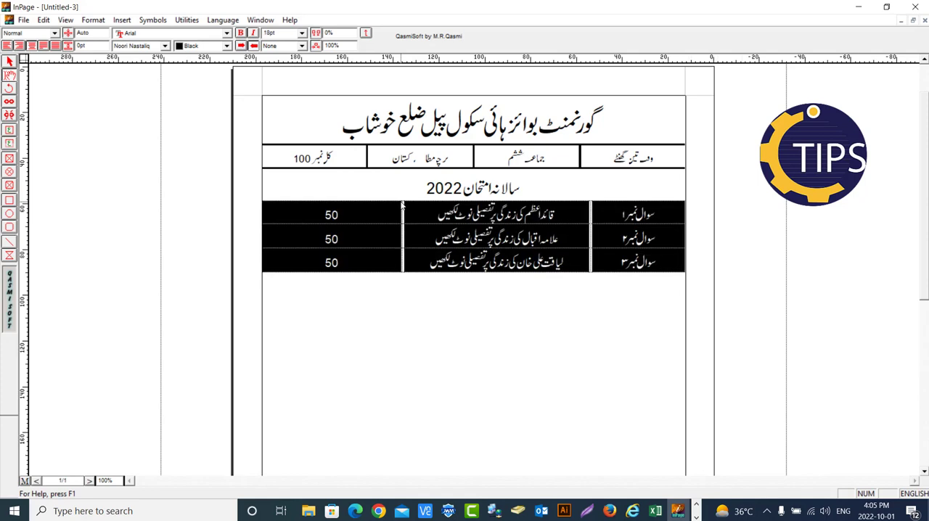
click(491, 327)
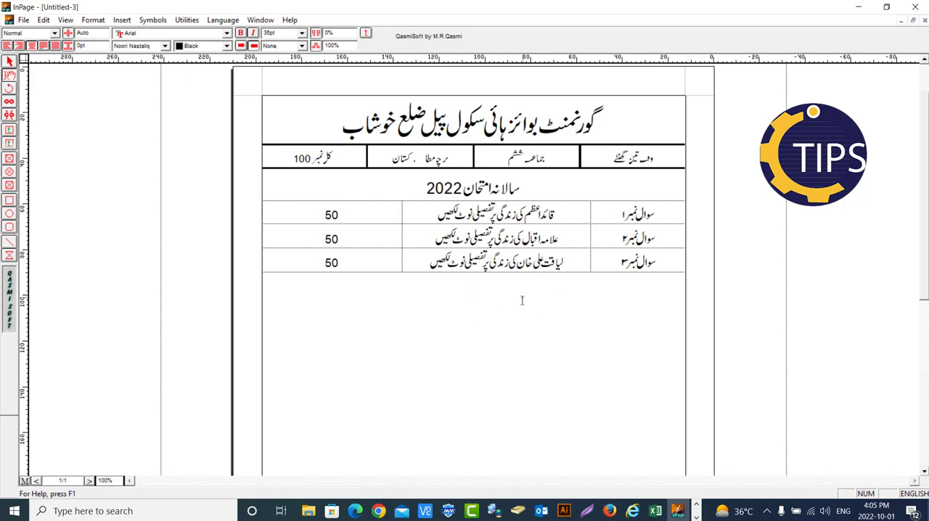
Write "اس طرح آپ کسی بھی کلاس کے سالانہ پیپرز ان پیج میں آسانی سے بنا سکتے ہیں۔" in Urdu below the question table
text(a)
key(BackSpace)
key(ctrl+space)
text(اس ط)
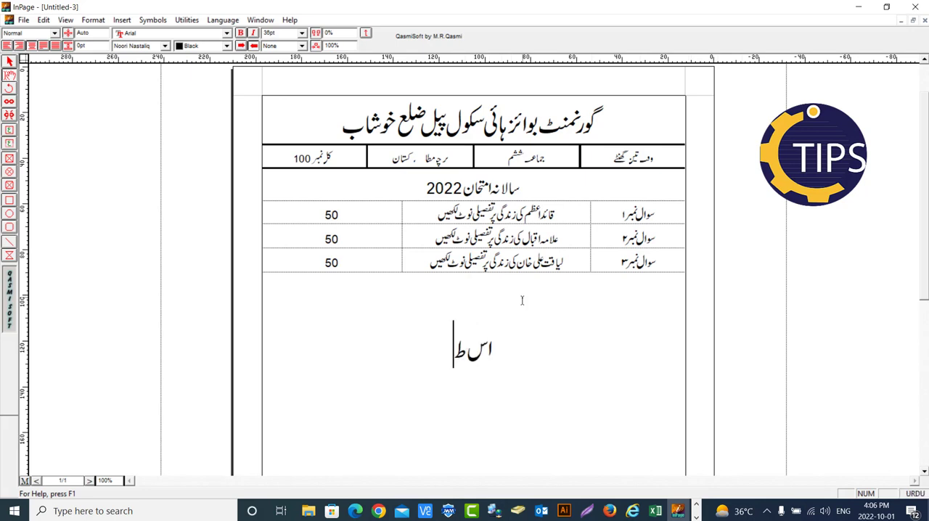
text(رح آپ)
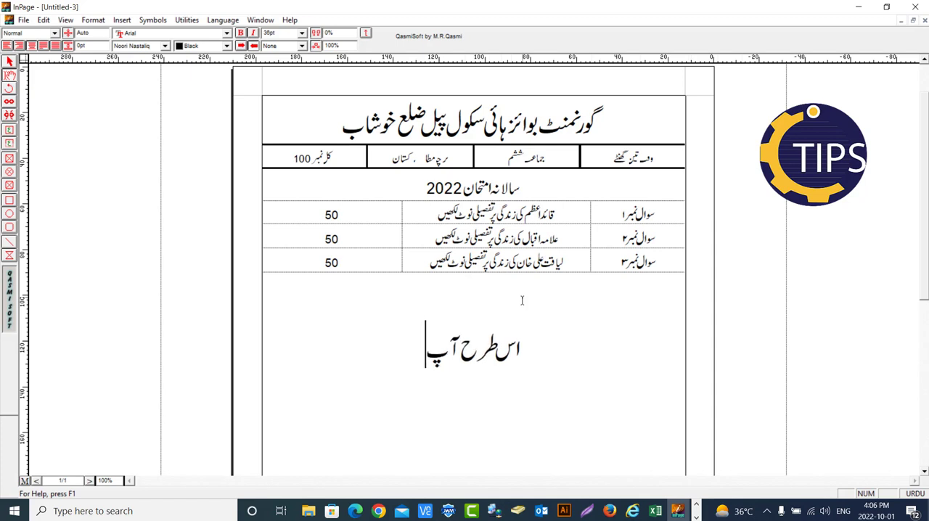
text( کس)
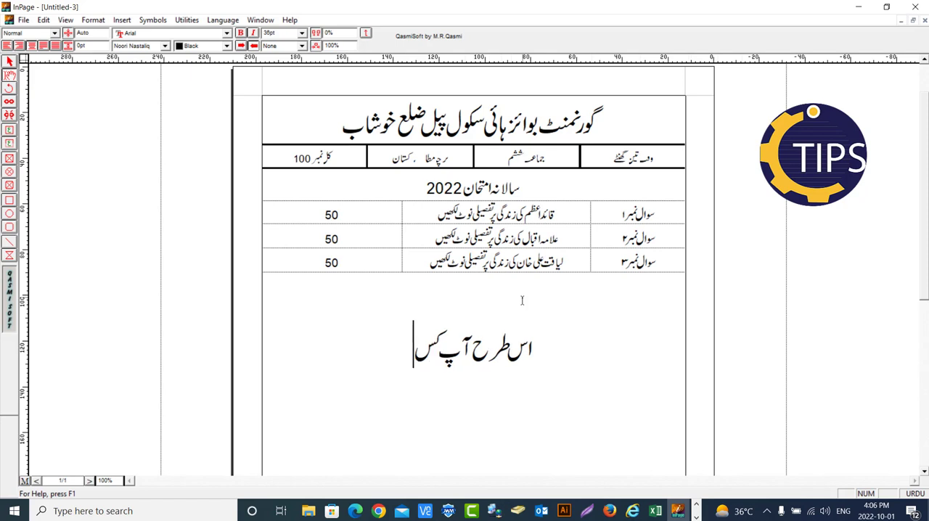
text(ی بھی کلاس کے)
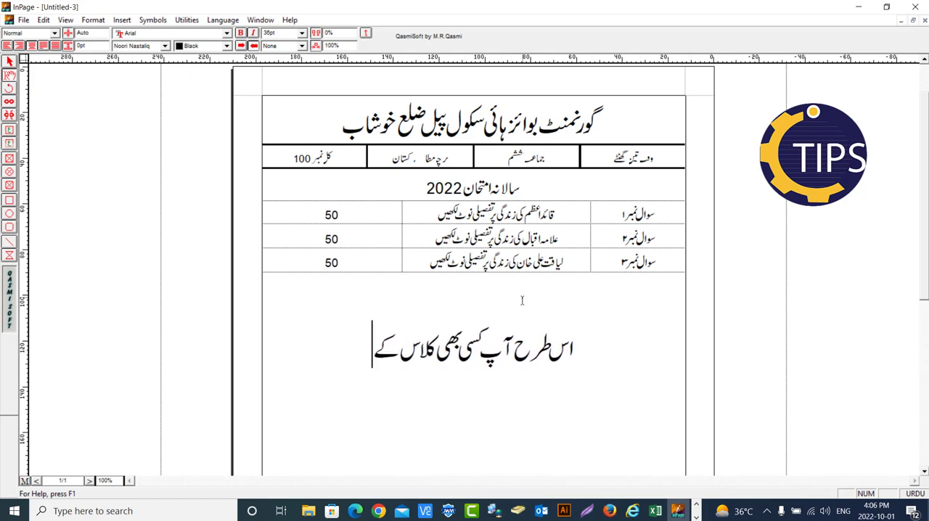
text( سا)
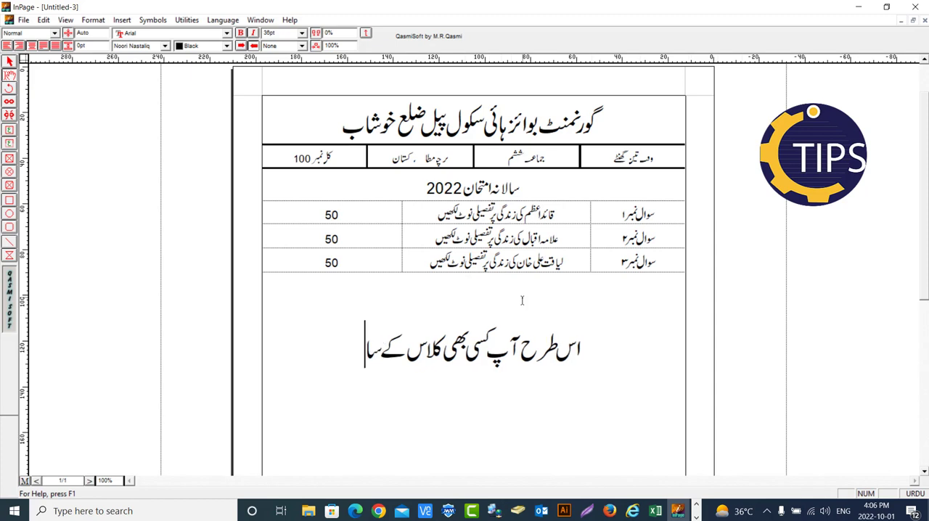
text(لانہ پ)
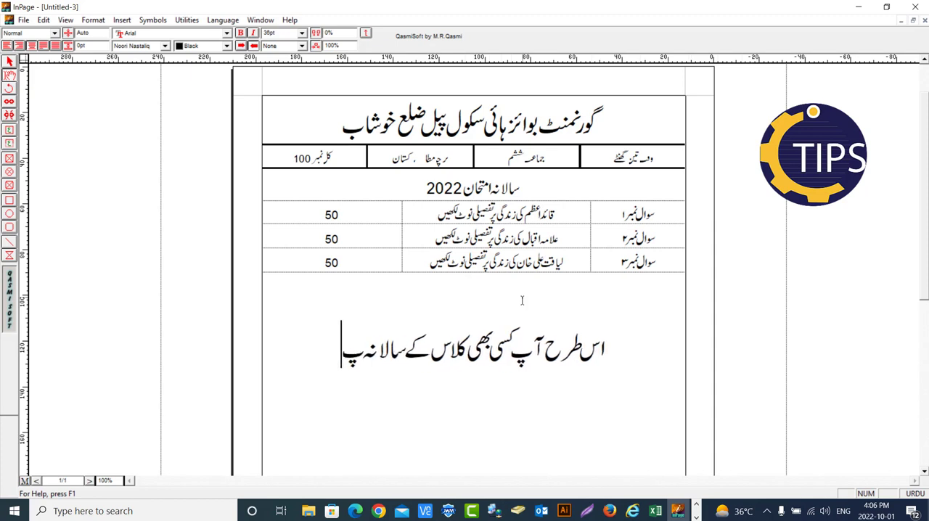
text(یپرز)
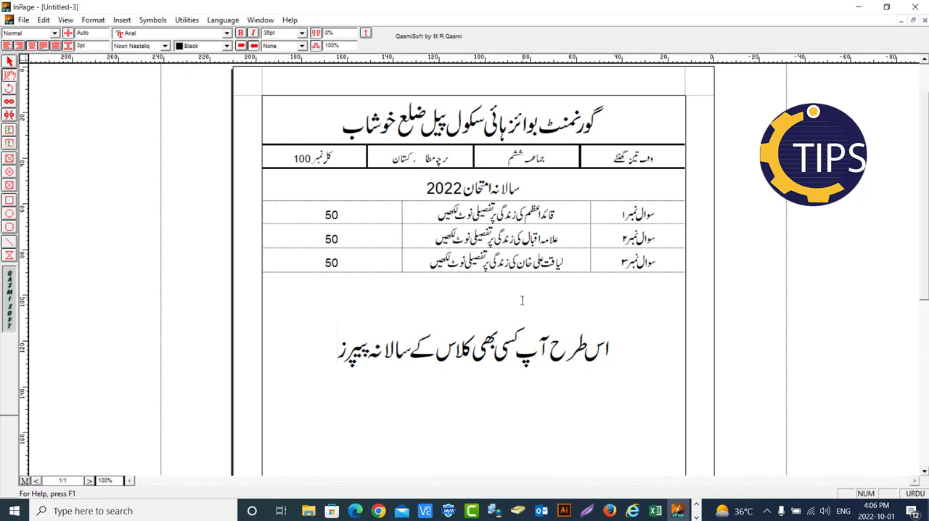
text( ان پیچ میں)
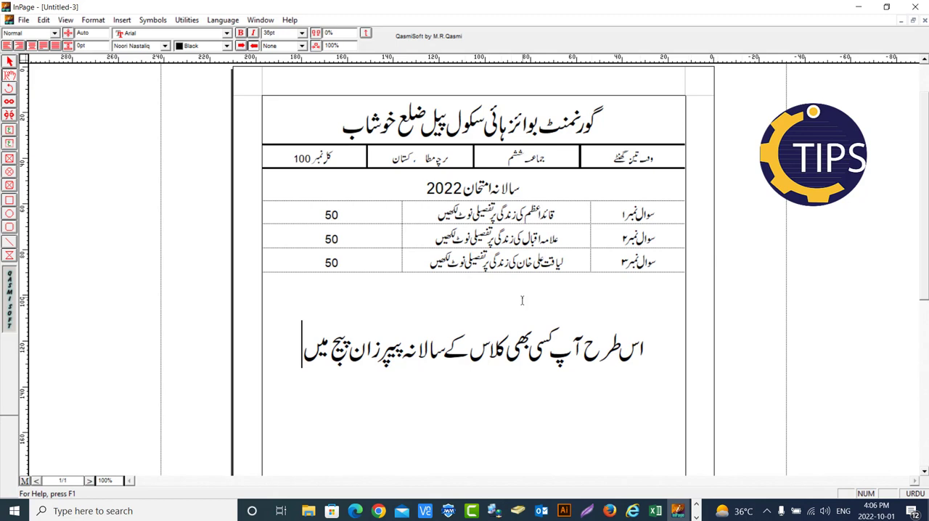
text( آسانی س)
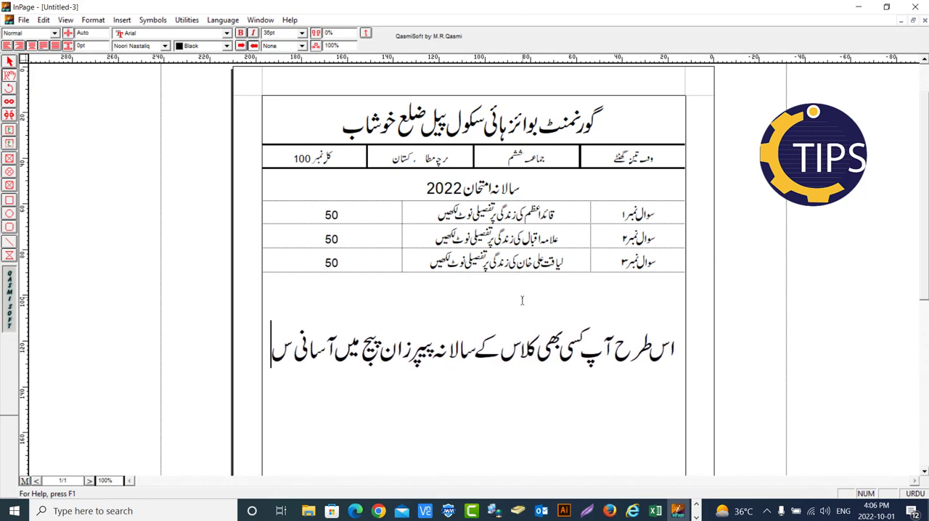
text(ے)
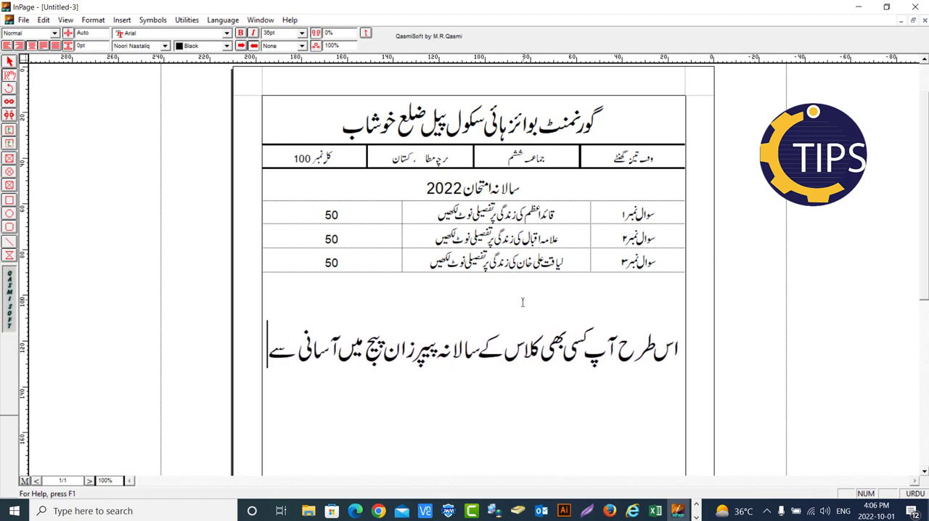
text( بناسک)
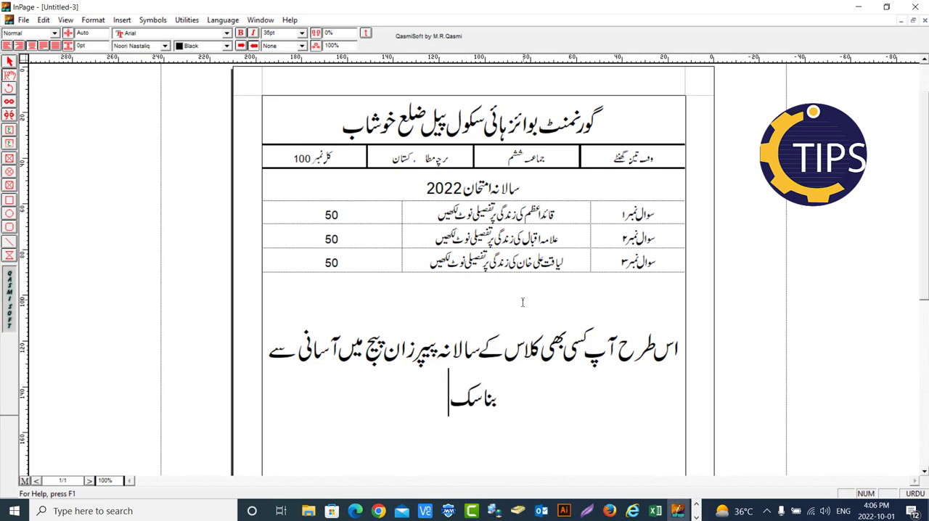
text(تے ہیں)
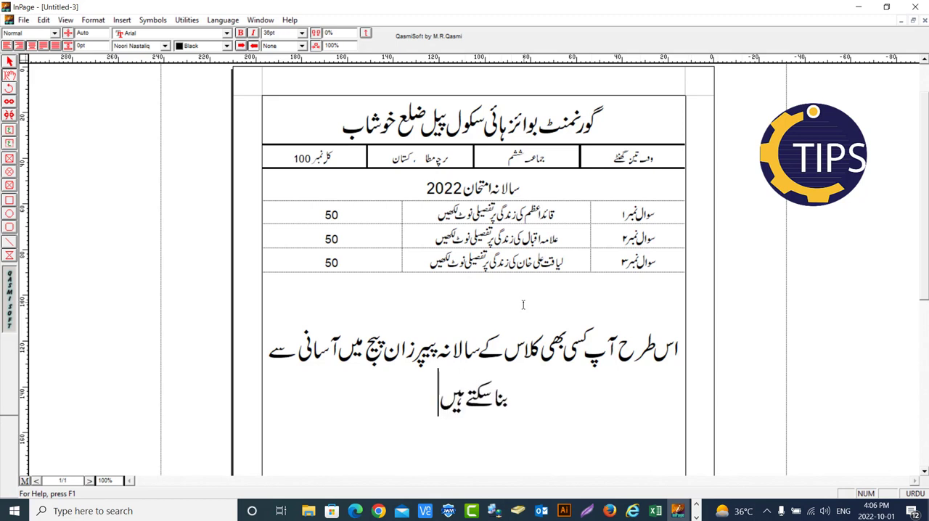
text(۔)
key(Return)
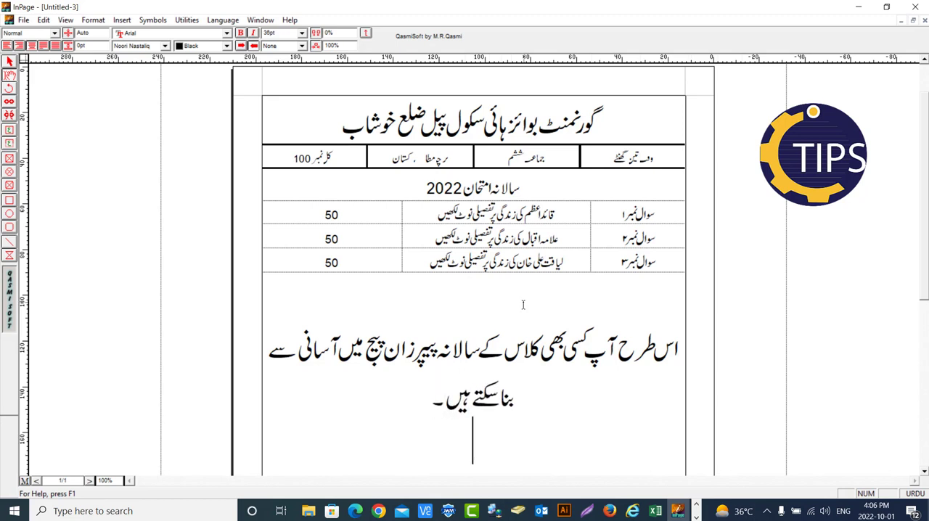
scroll(523, 305, down, 1)
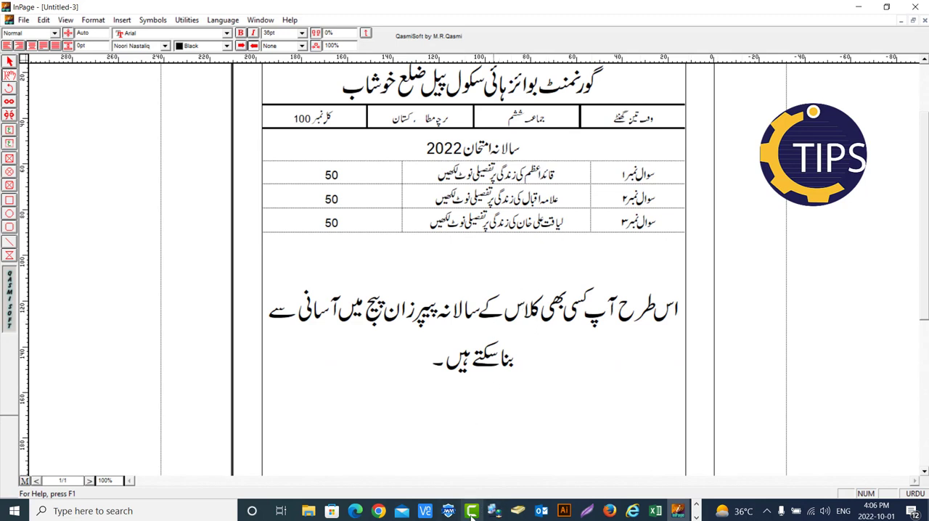
mouse_move(471, 514)
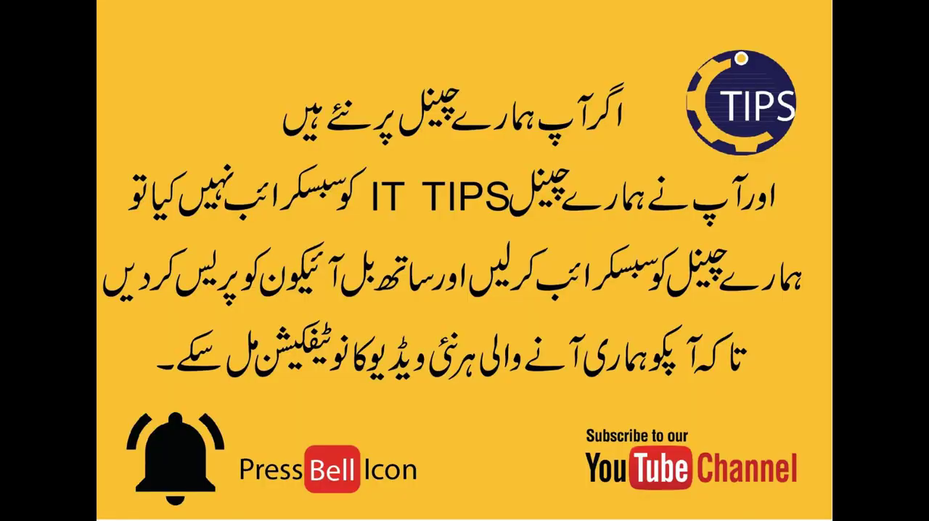